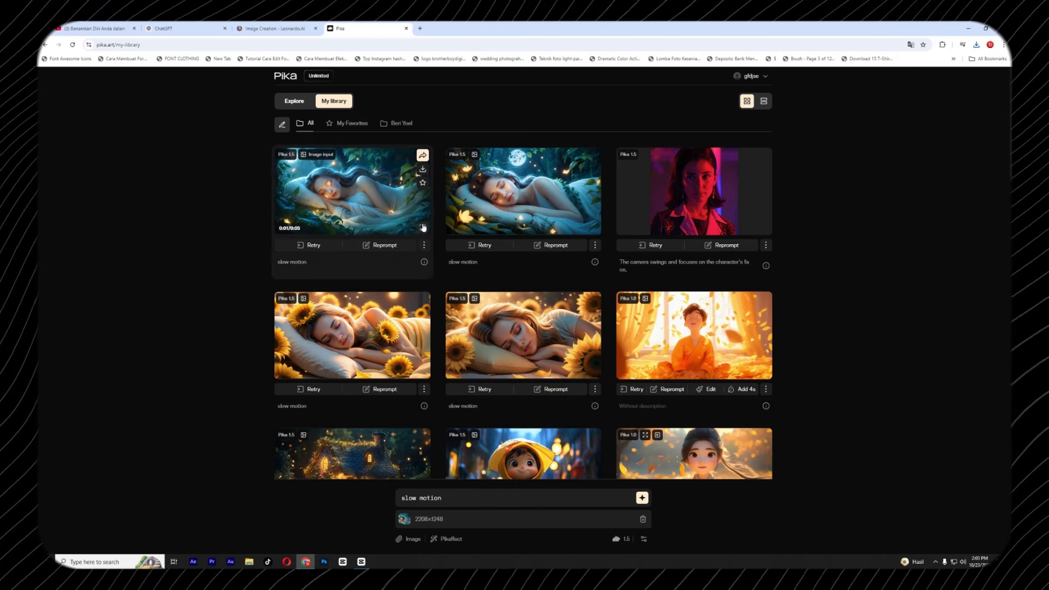
Step: Enlarge the newest slow motion video in the library to examine its animation, and return to the library grid at normal zoom
left_click(404, 197)
key("ctrl+plus")
key("ctrl+plus")
key("ctrl+plus")
key("ctrl+plus")
key("ctrl+plus")
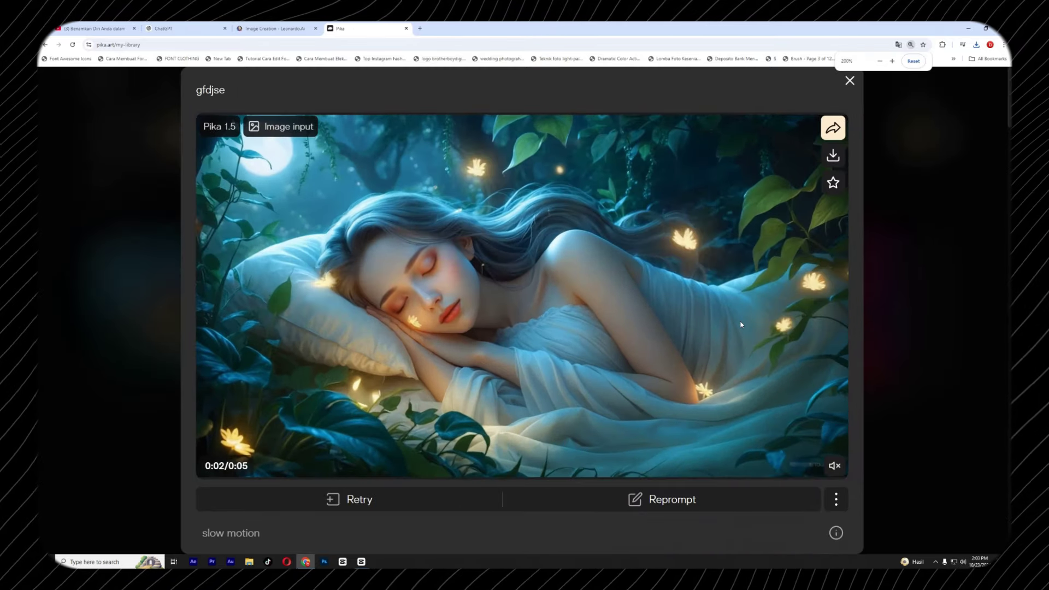
key("ctrl+minus")
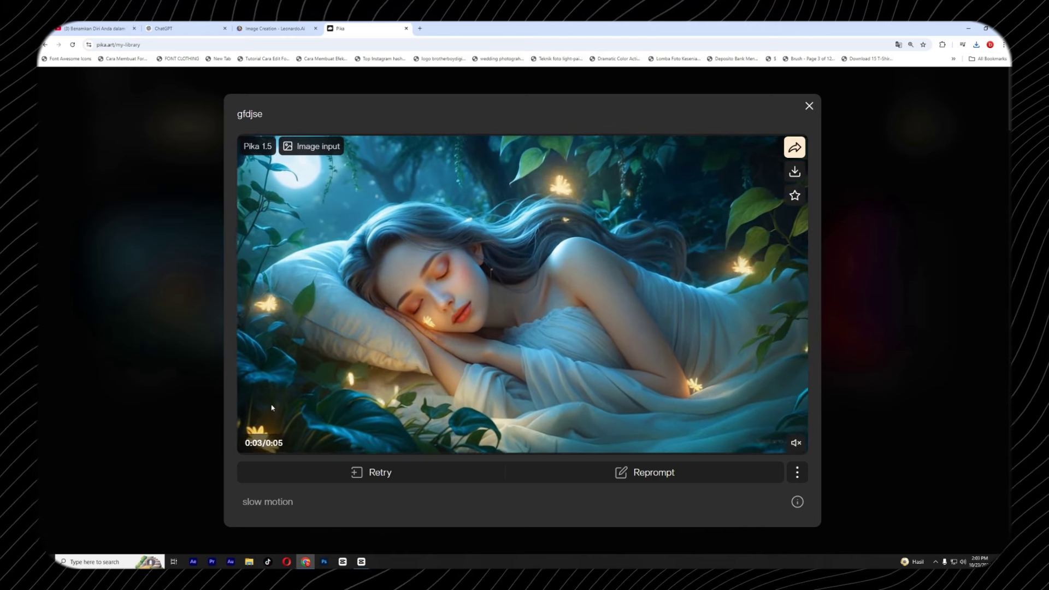
mouse_move(243, 507)
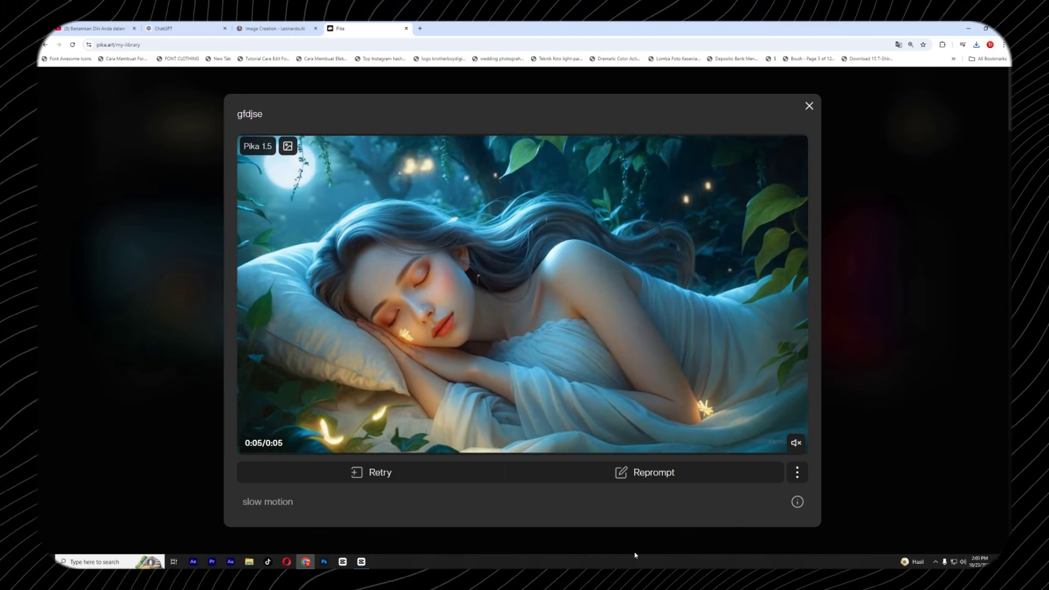
left_click(809, 106)
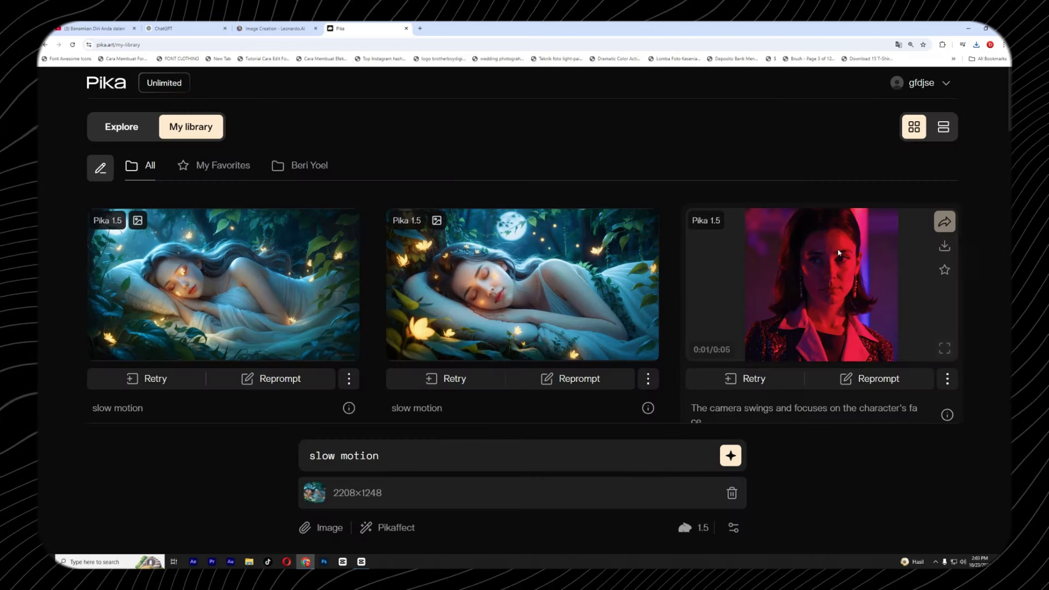
key("ctrl+minus")
left_click(912, 62)
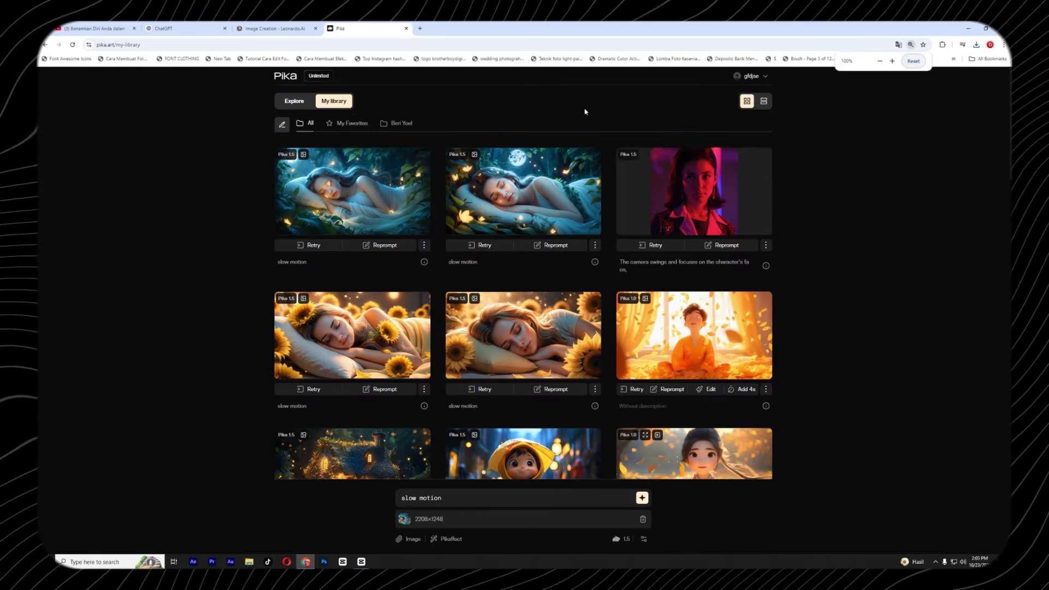
Step: Switch to CapCut, place music relax.mp3 at the start of the timeline and set the aspect ratio to 16:9
left_click(361, 563)
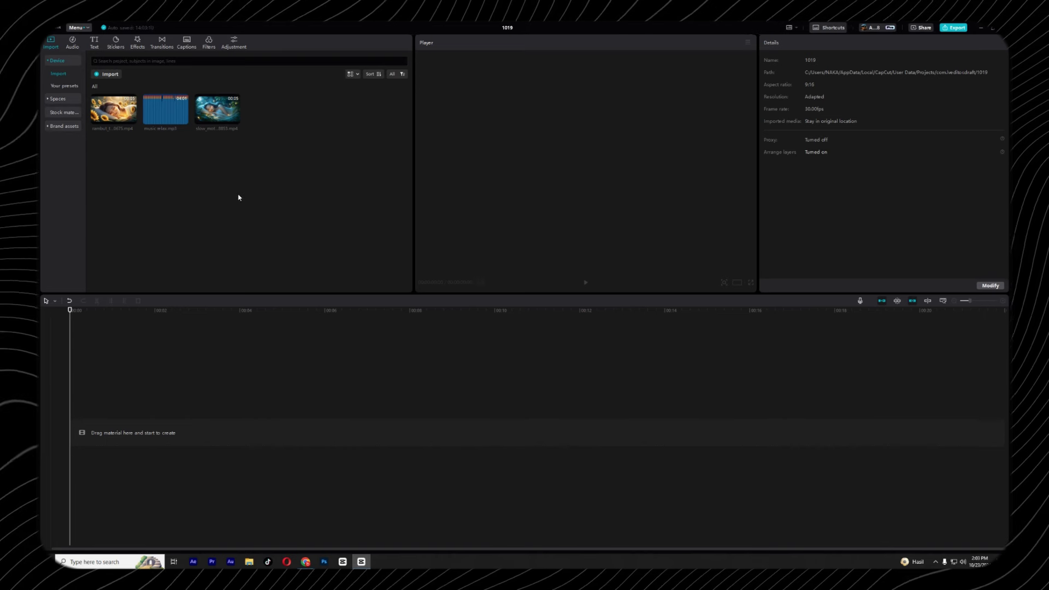
left_click_drag(162, 113, 109, 432)
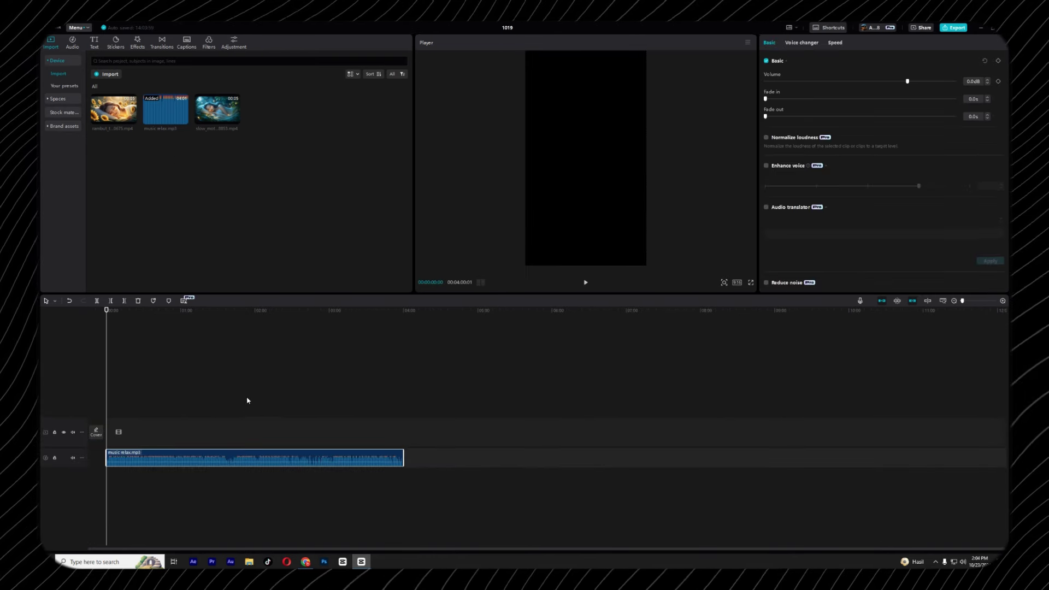
left_click(737, 282)
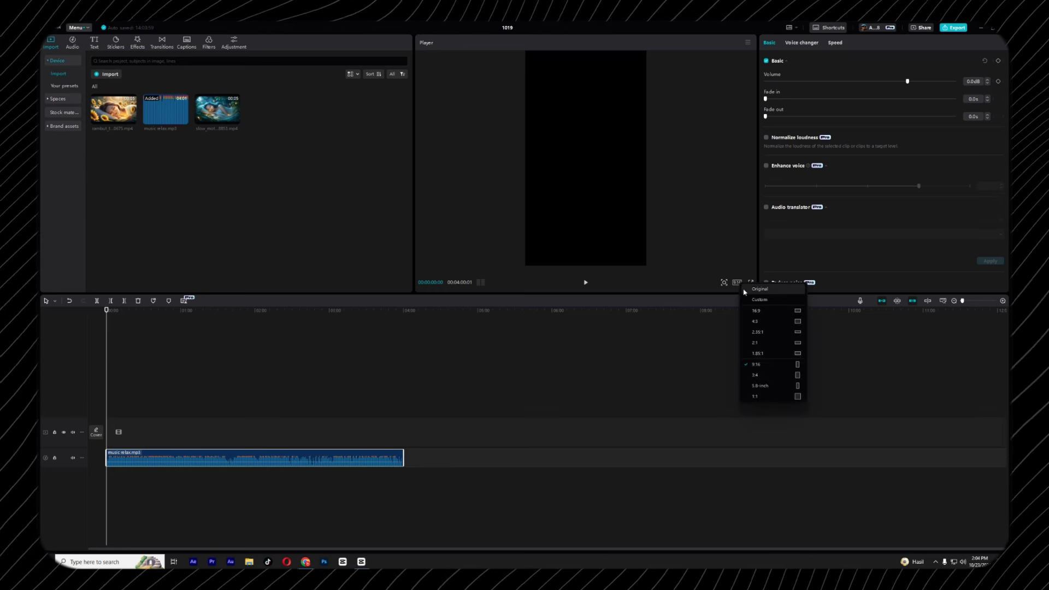
left_click(766, 311)
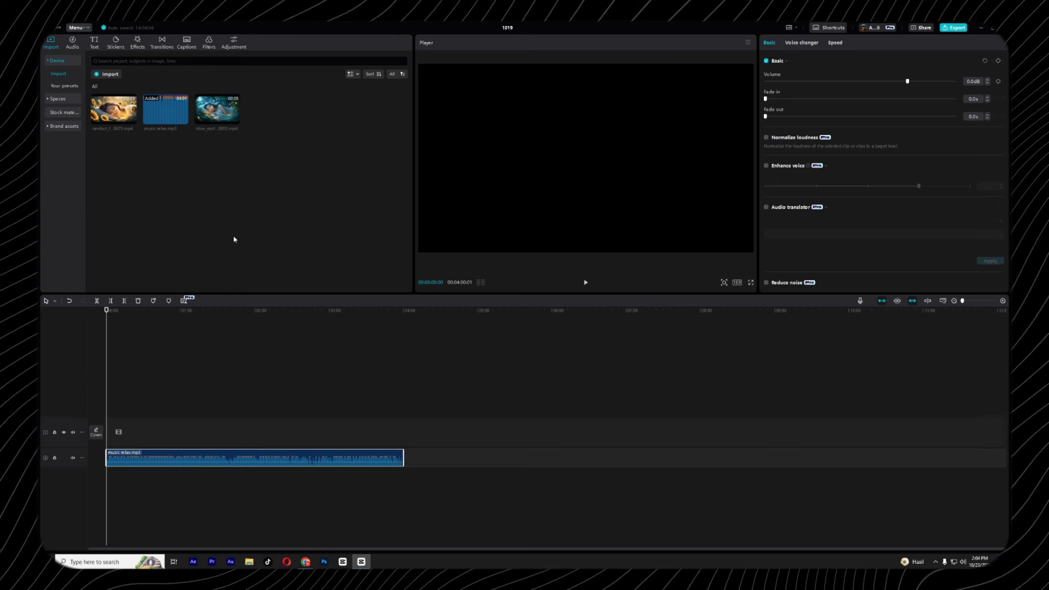
Step: Place the blue moonlit slow_motion clip at the start of the video track above the music and check it
left_click_drag(211, 115, 111, 433)
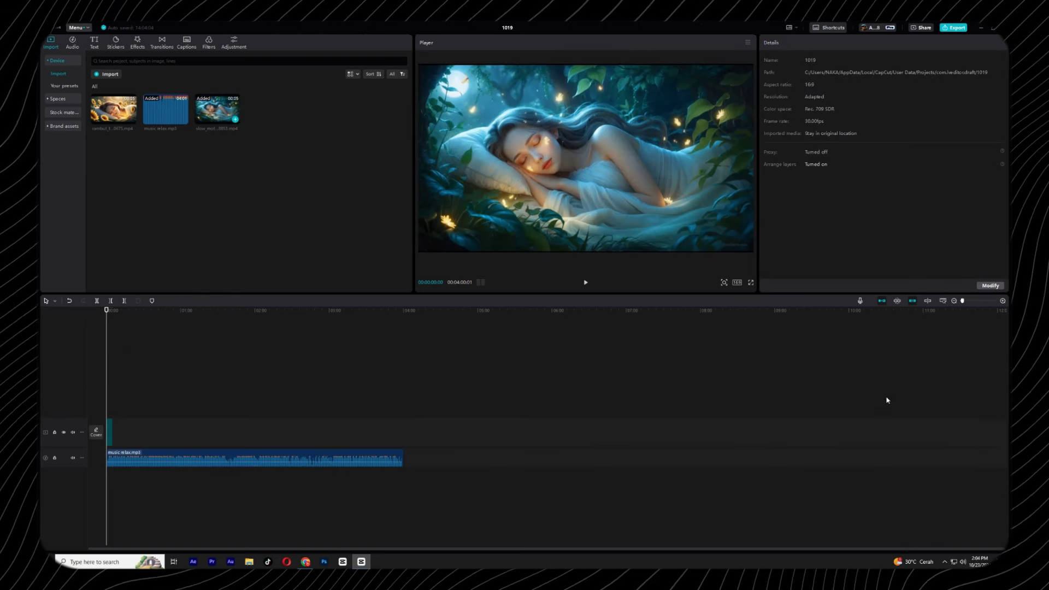
left_click(967, 302)
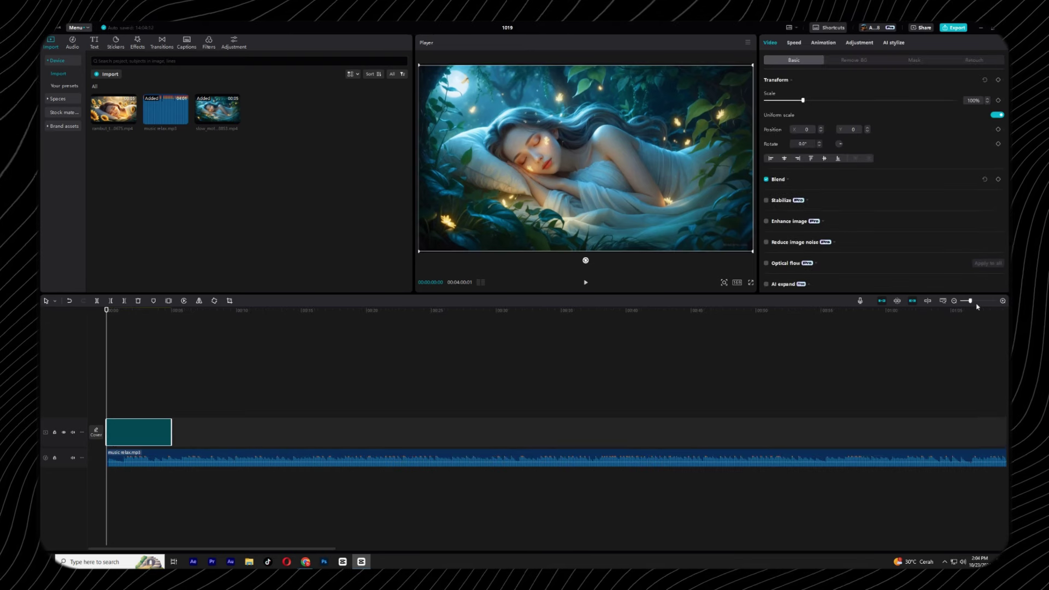
left_click(978, 302)
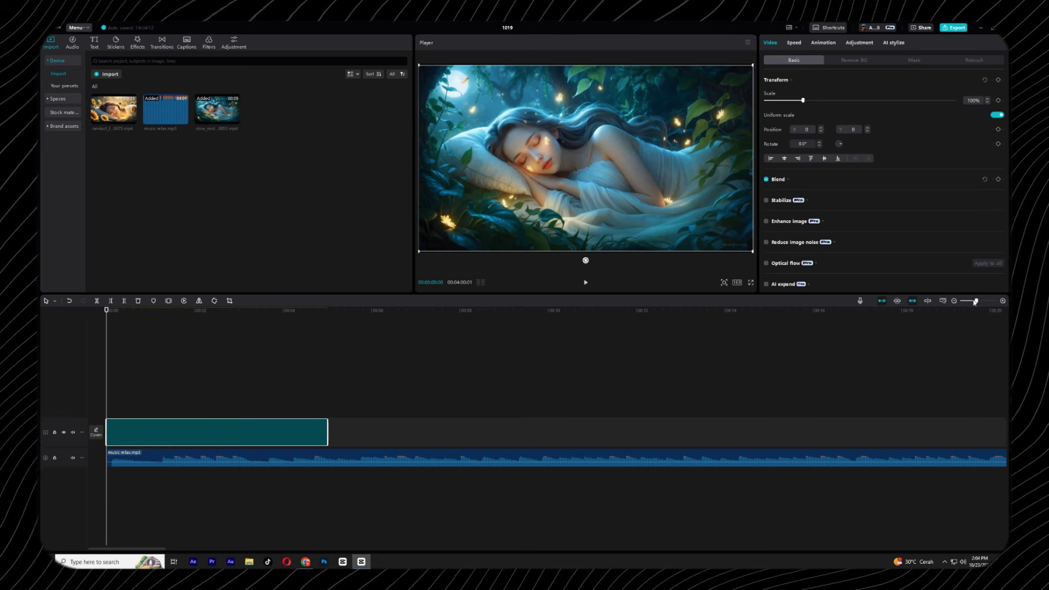
left_click(973, 301)
left_click(168, 386)
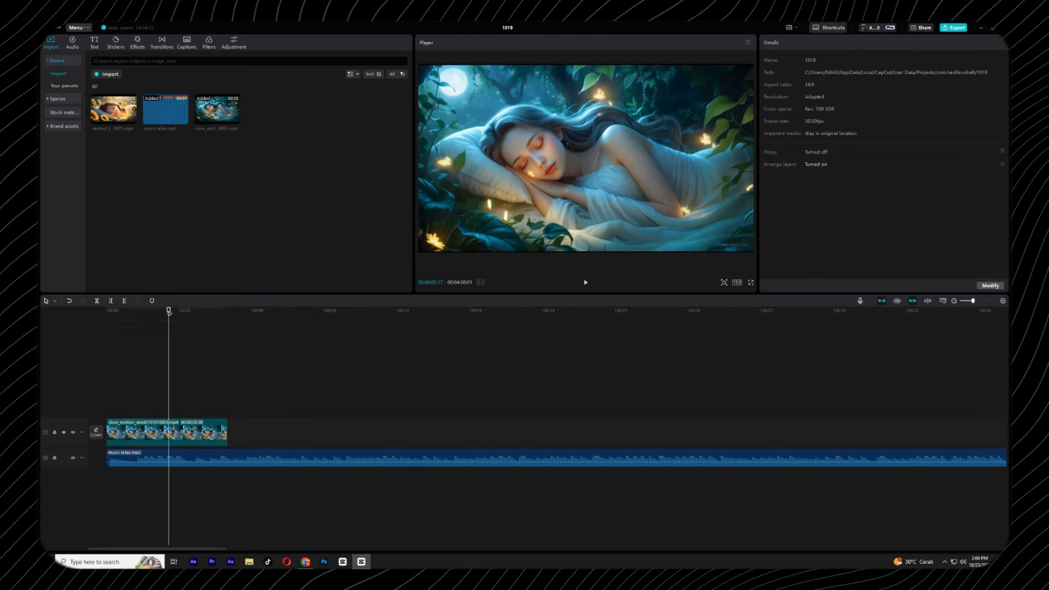
left_click_drag(169, 311, 106, 355)
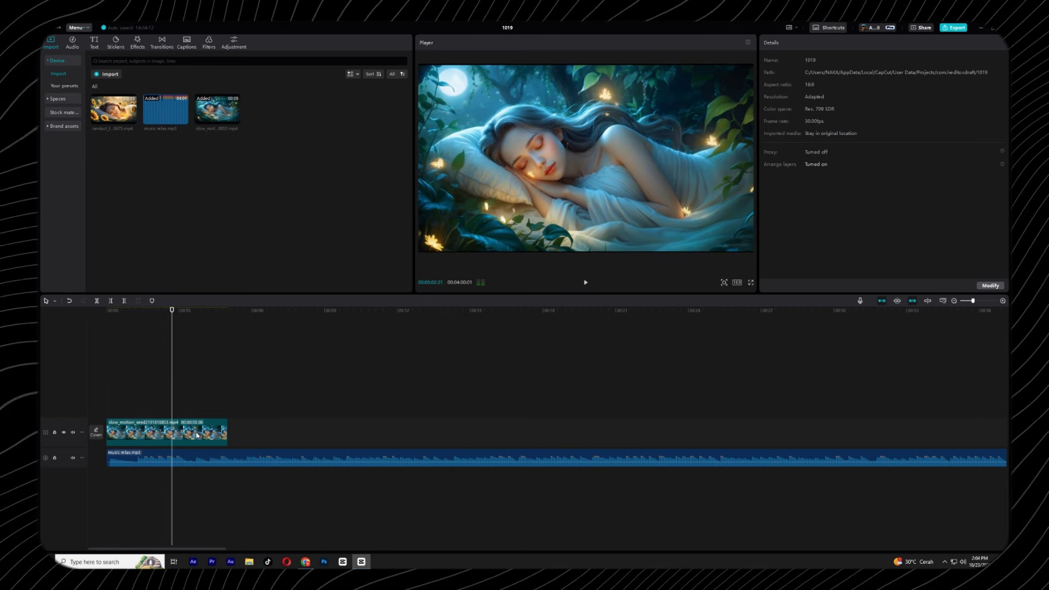
Step: Slow the moonlit clip to 0.6x speed and play it back
left_click(221, 436)
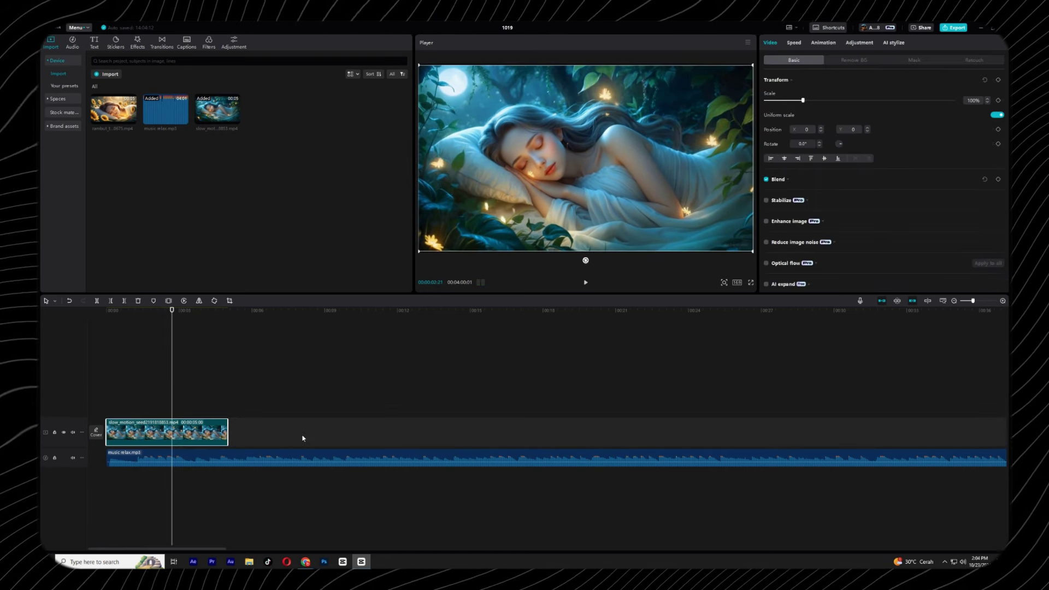
left_click(794, 42)
left_click_drag(795, 91, 787, 90)
key("space")
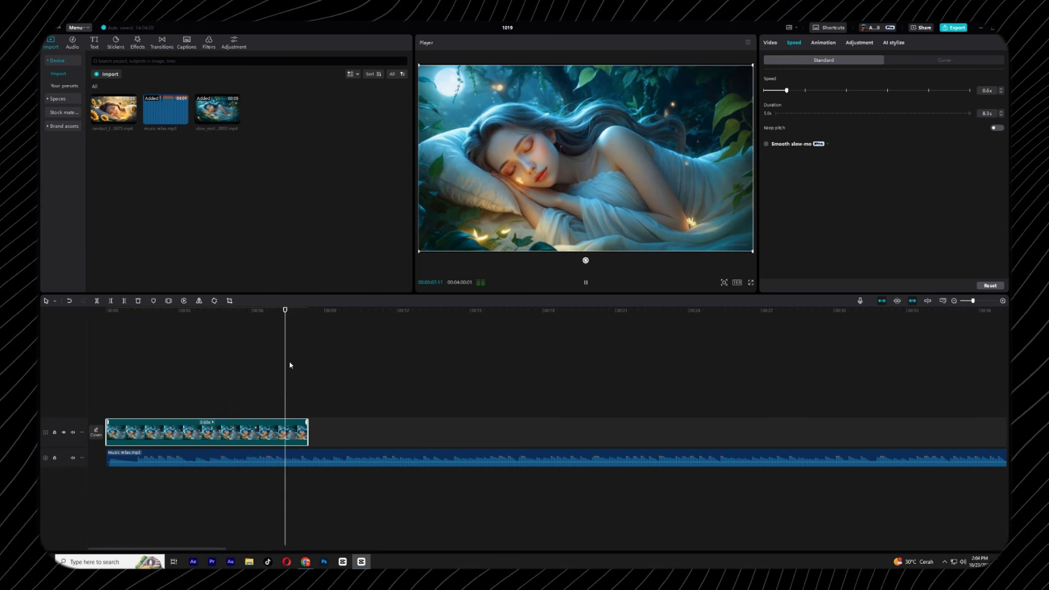
Step: Add the sunflower sleeping-woman clip directly after the moonlit clip on the video track and preview it briefly
left_click_drag(312, 316, 308, 315)
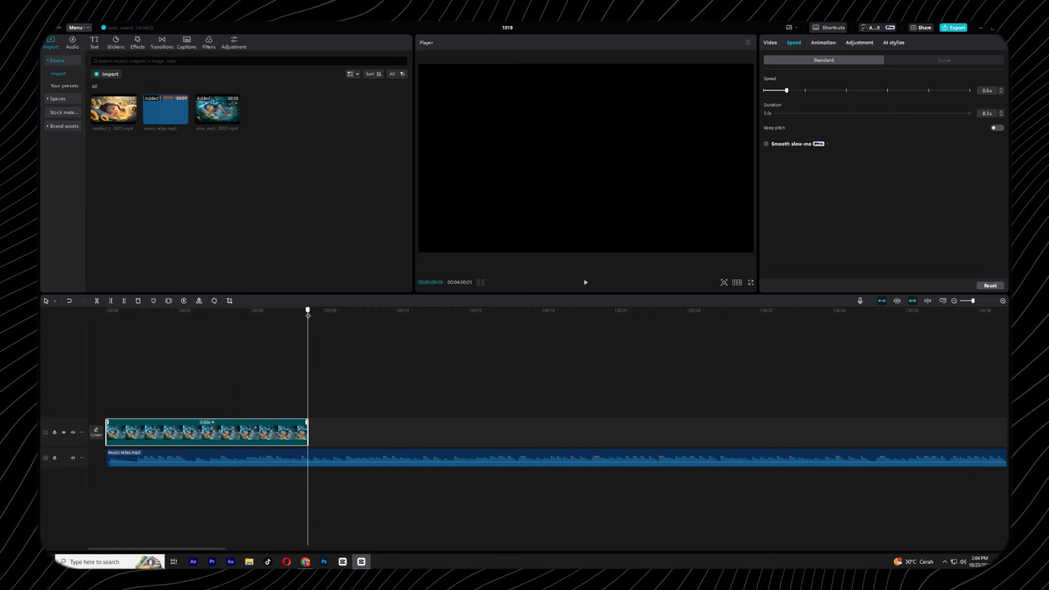
left_click_drag(130, 116, 318, 436)
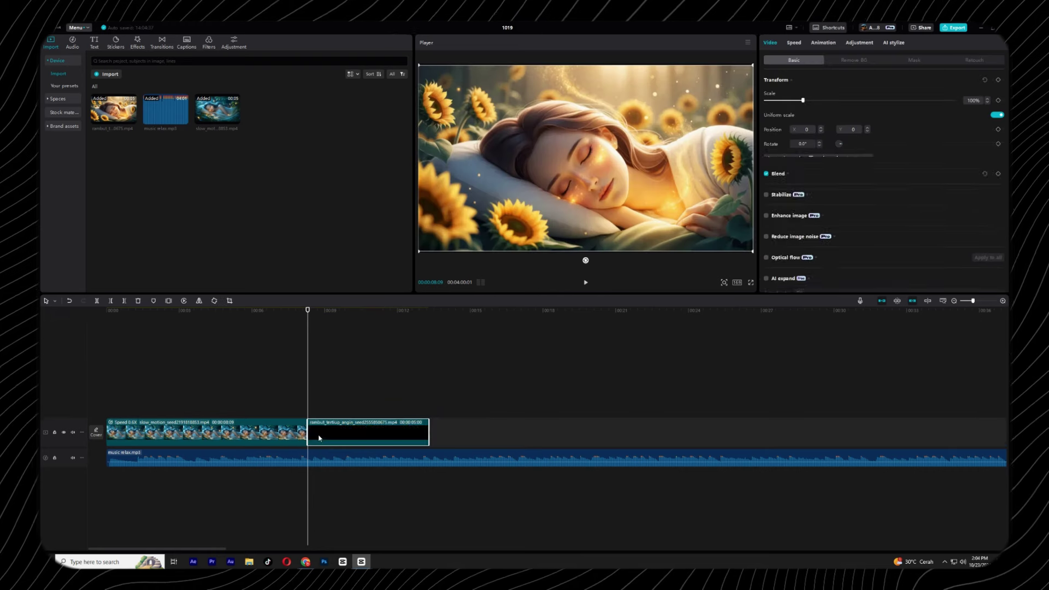
key("space")
key("space")
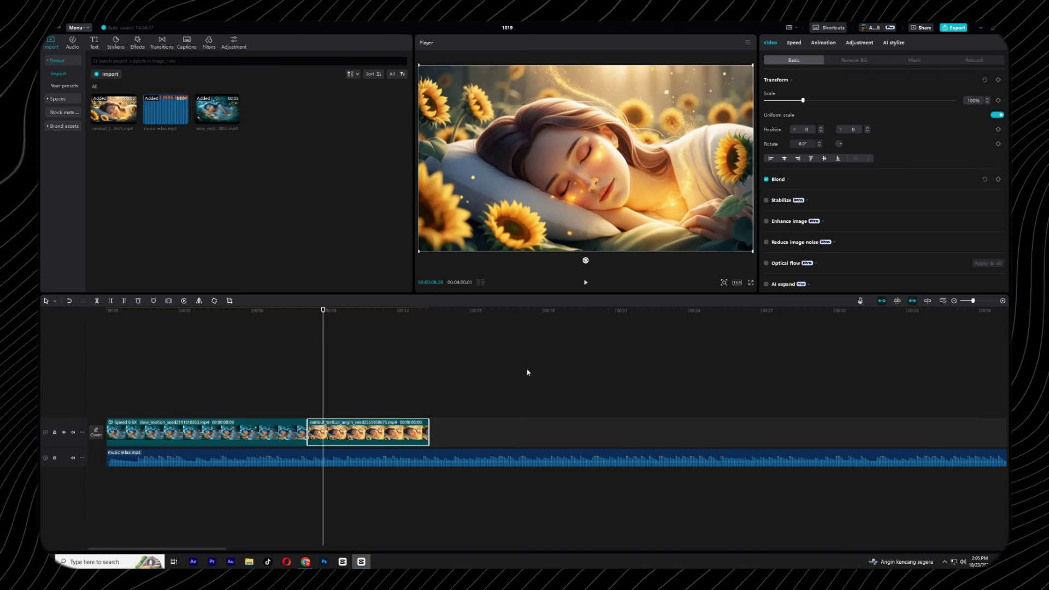
Step: Examine the reference sleep-music video on YouTube in the browser, and return to the CapCut project
left_click(357, 459)
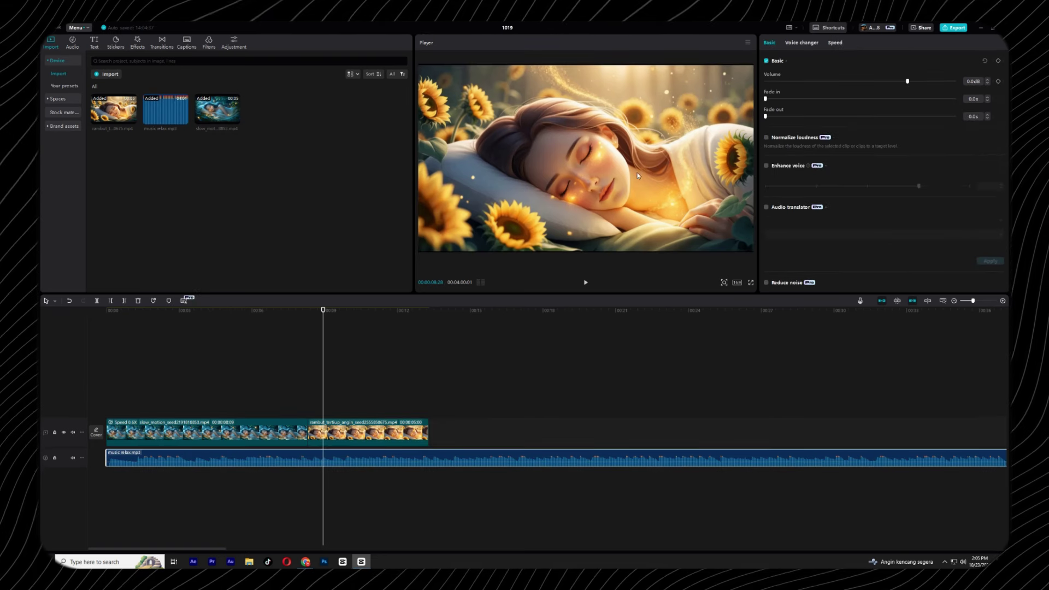
left_click(304, 562)
left_click(101, 25)
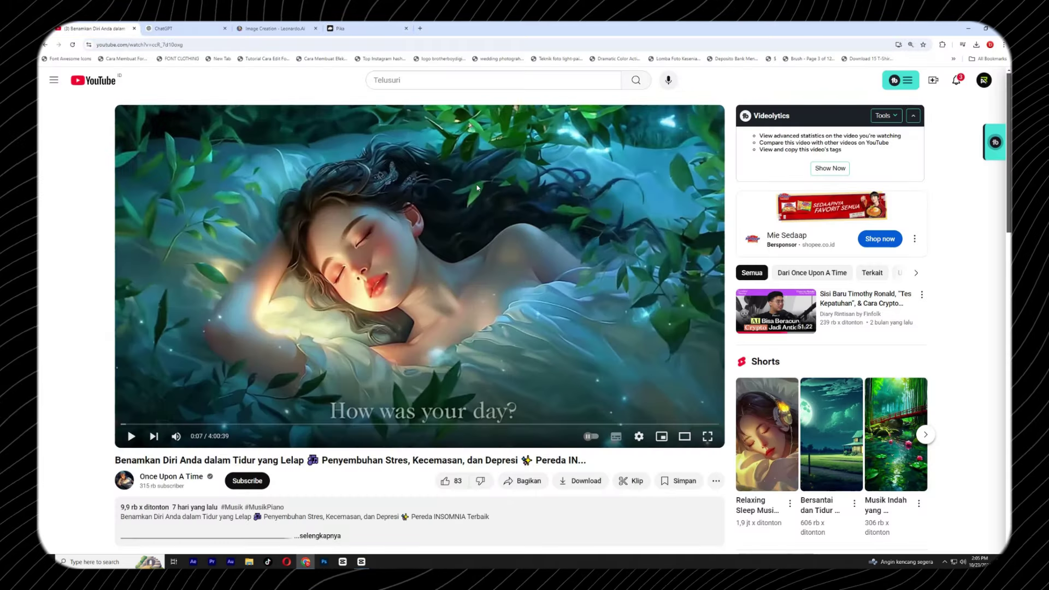
left_click(363, 562)
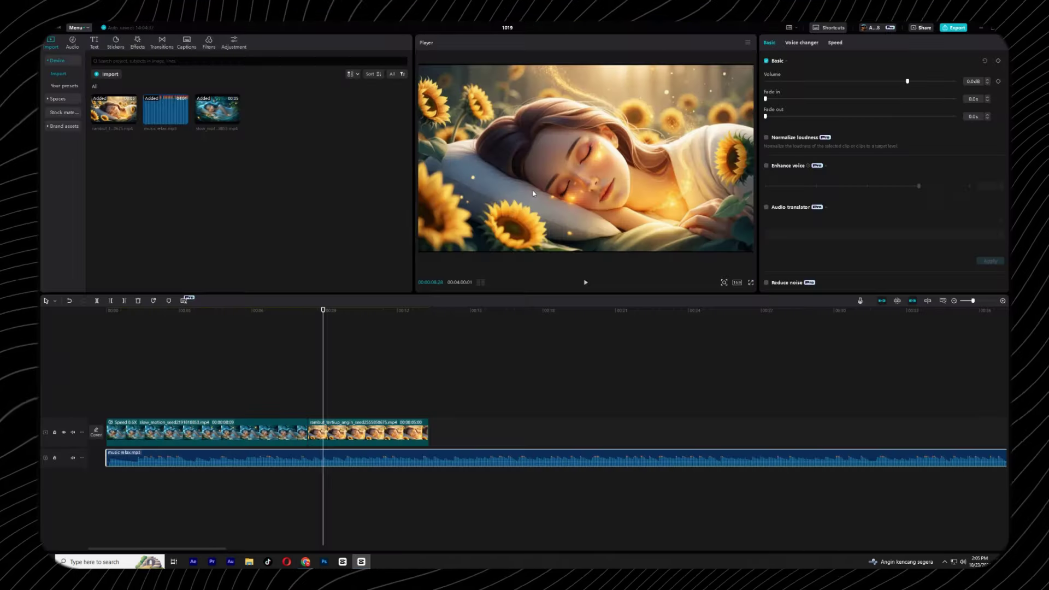
Step: Slow the sunflower clip to 0.6x speed
left_click(394, 440)
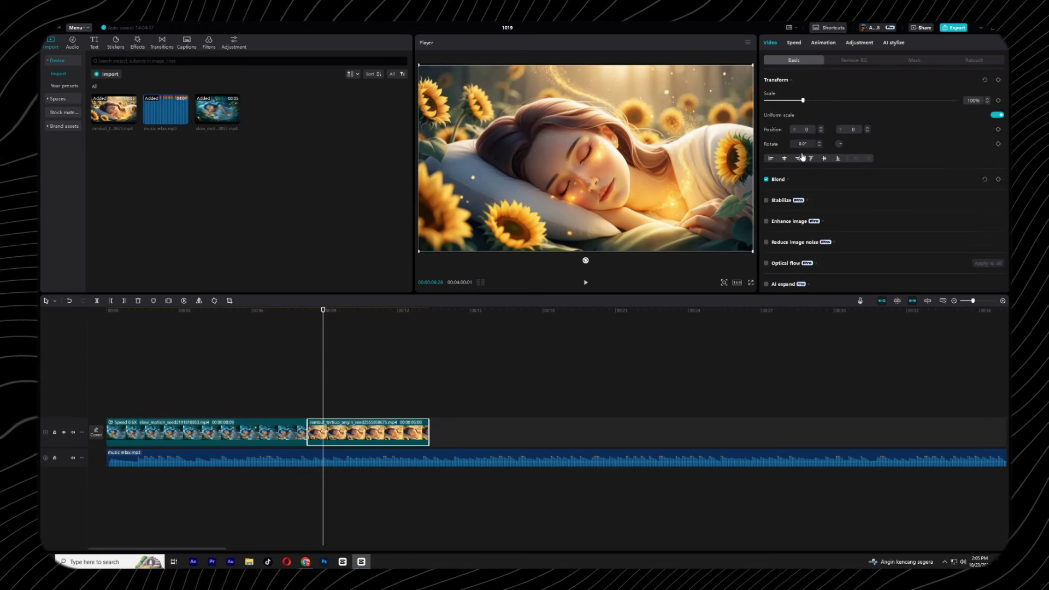
left_click(794, 42)
left_click_drag(791, 92, 788, 93)
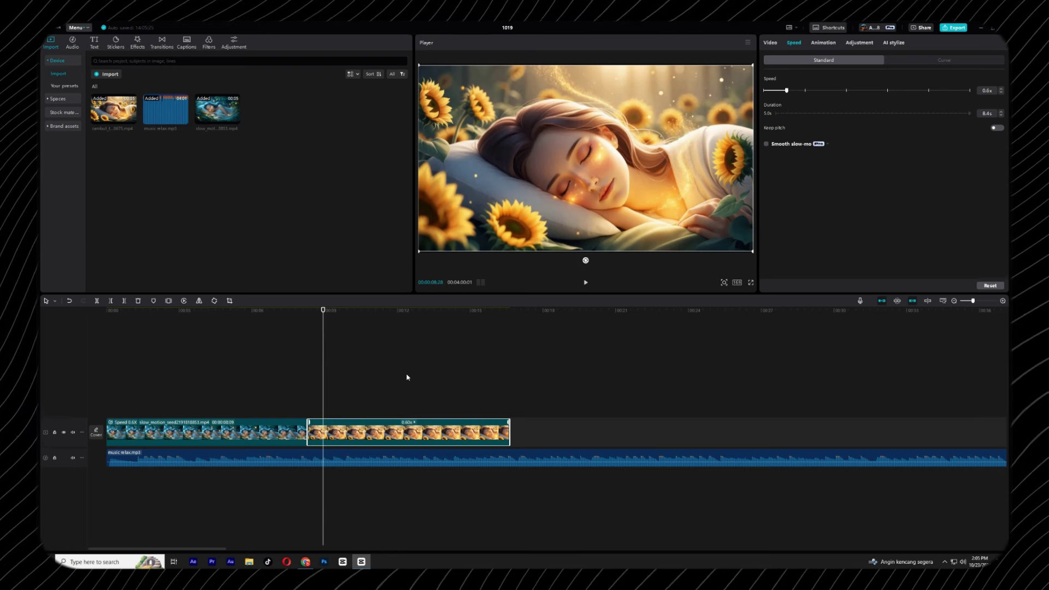
Step: Move the playhead to just before the join of the two clips and search the transitions for "fade in"
left_click(375, 374)
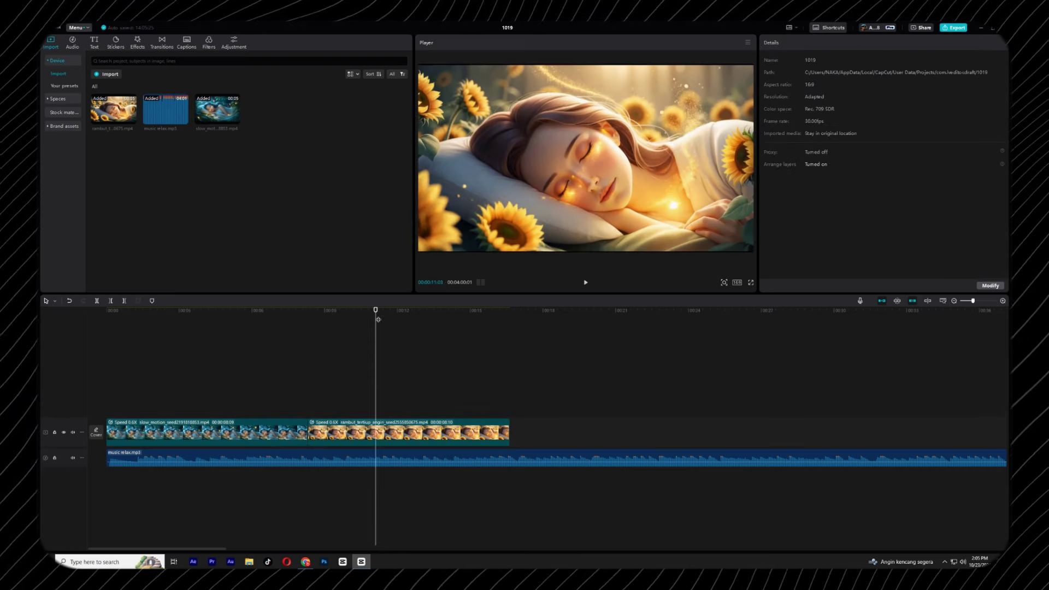
left_click_drag(379, 320, 283, 319)
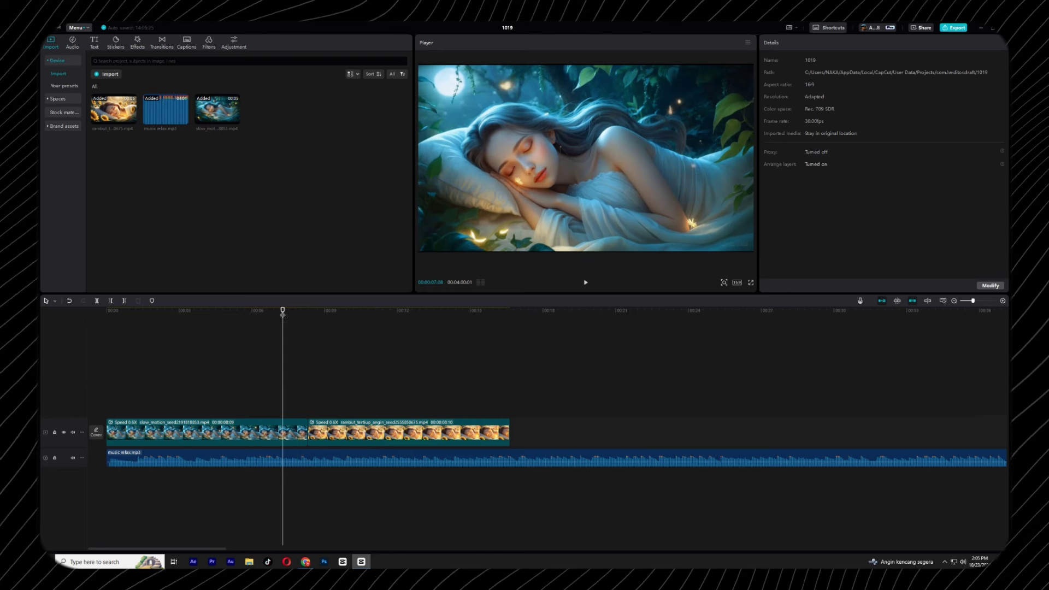
left_click(162, 42)
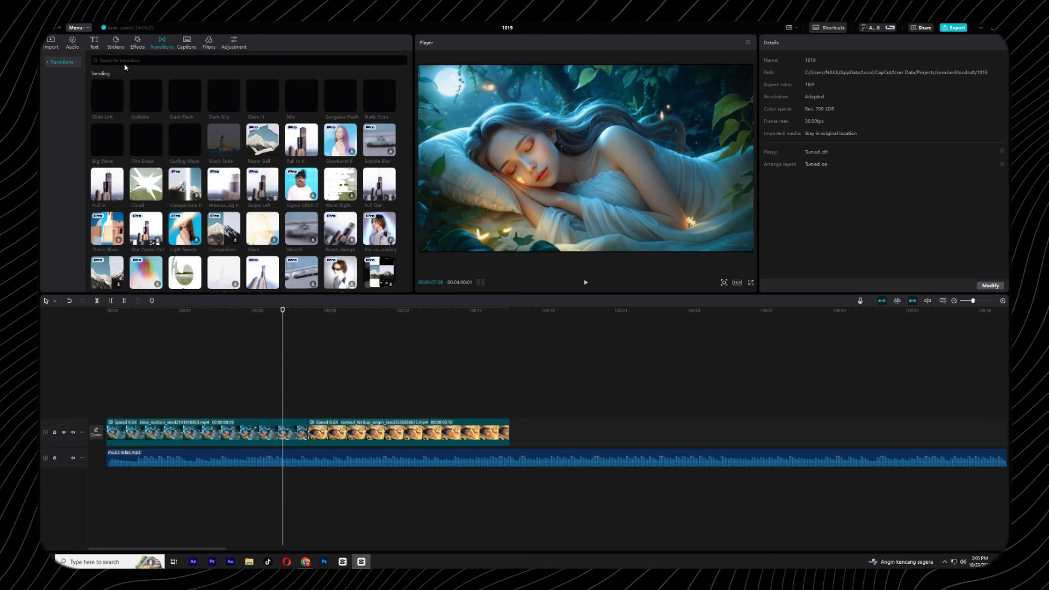
left_click(125, 60)
type("fade")
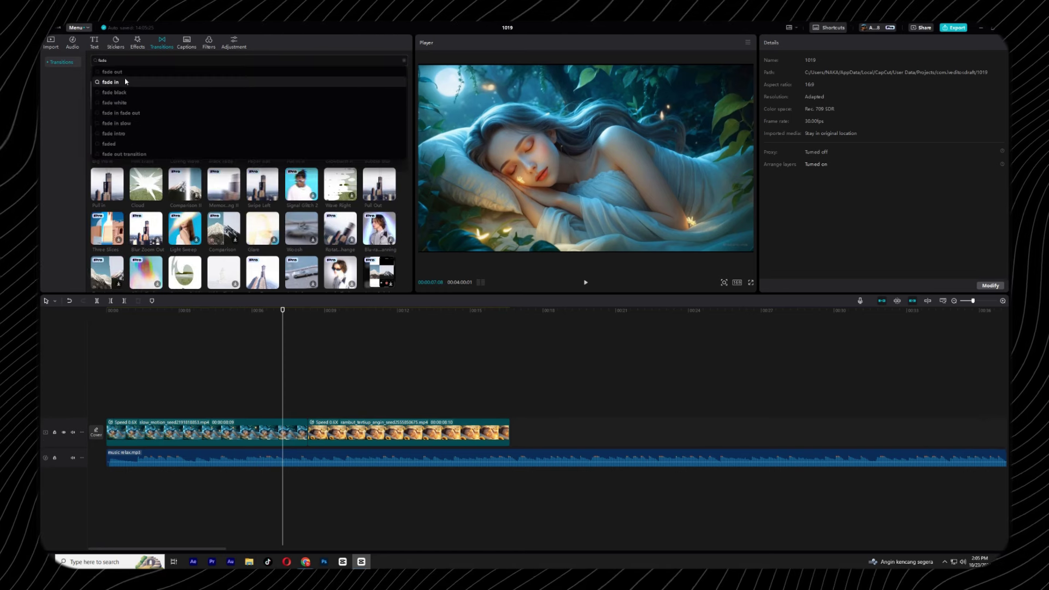
left_click(121, 83)
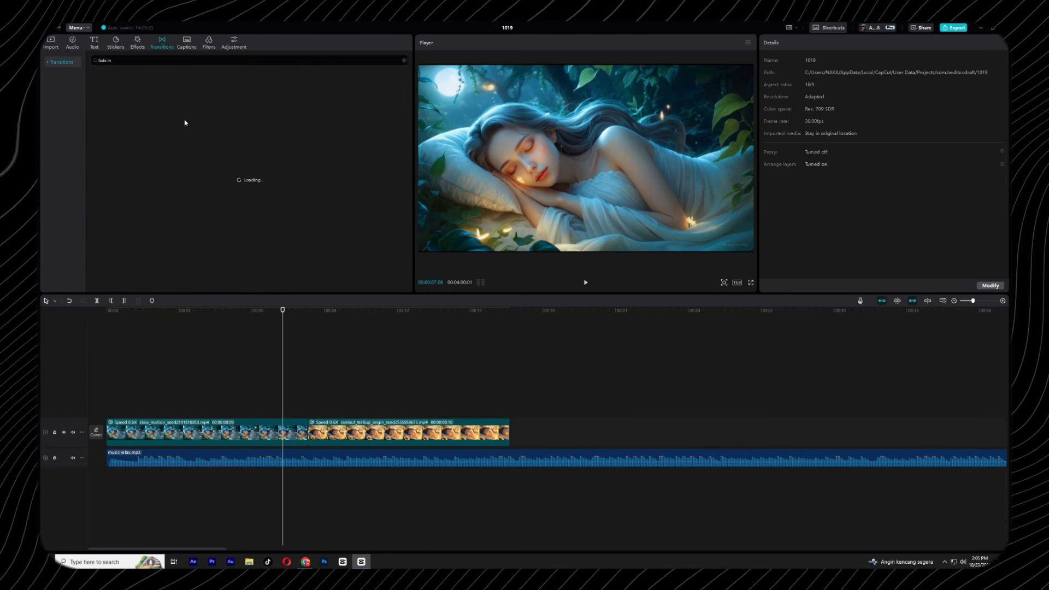
Step: Apply the Black Fade transition between the moonlit and sunflower clips and lengthen it to about 1.5 s
left_click_drag(108, 90, 302, 403)
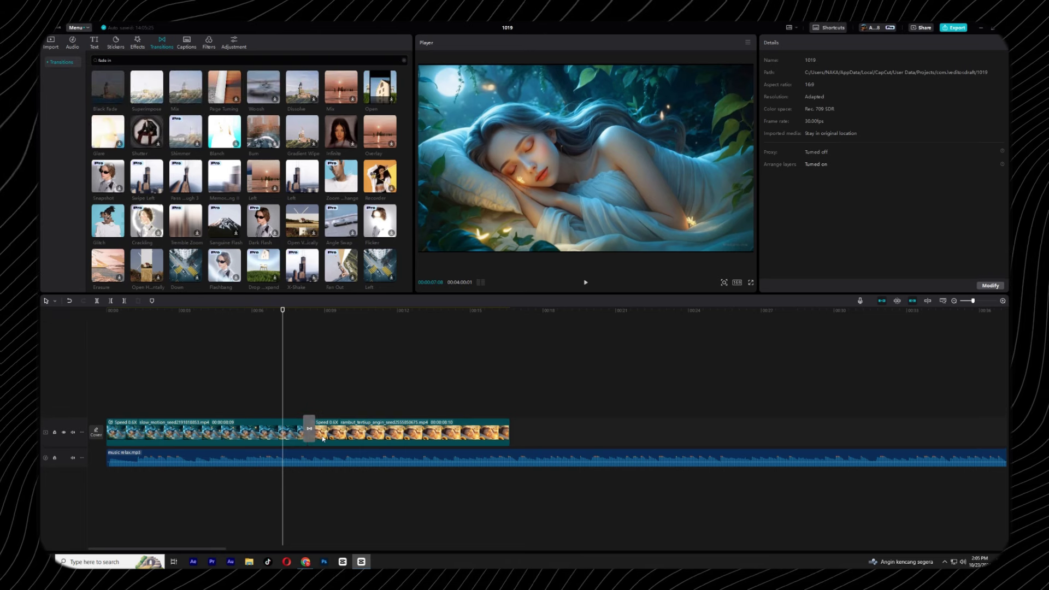
left_click_drag(323, 439, 321, 438)
left_click_drag(785, 95, 830, 96)
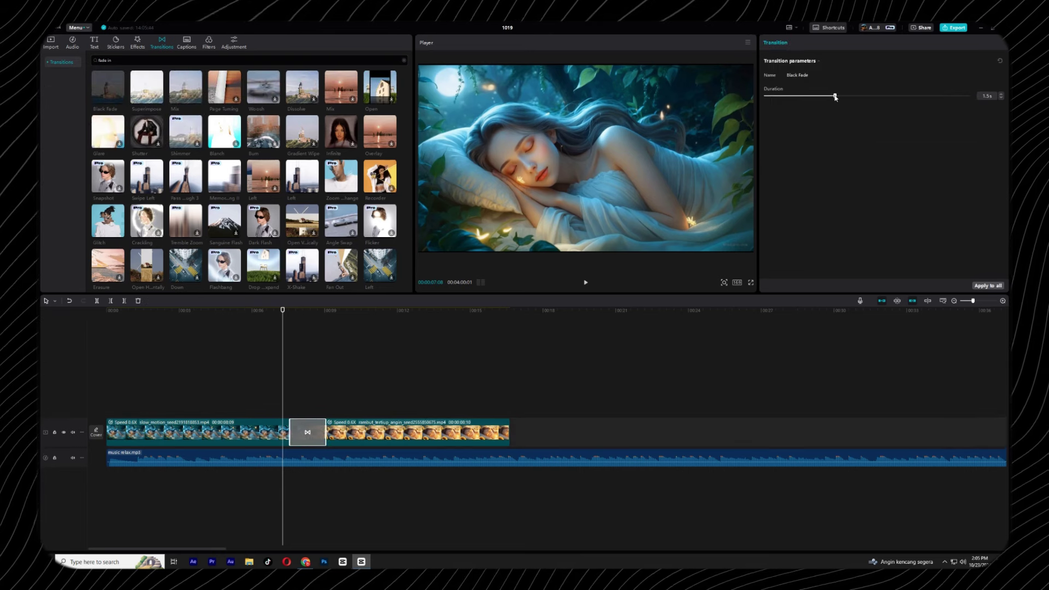
Step: Play the sequence from the beginning to check the slowed clips and the fade between them
left_click(233, 380)
key("Home")
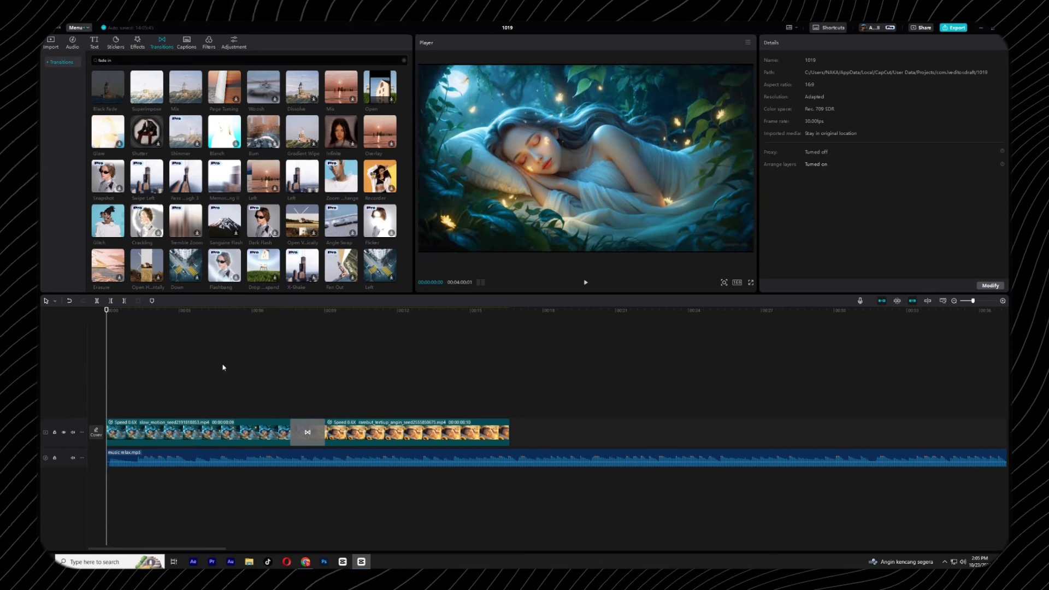
key("space")
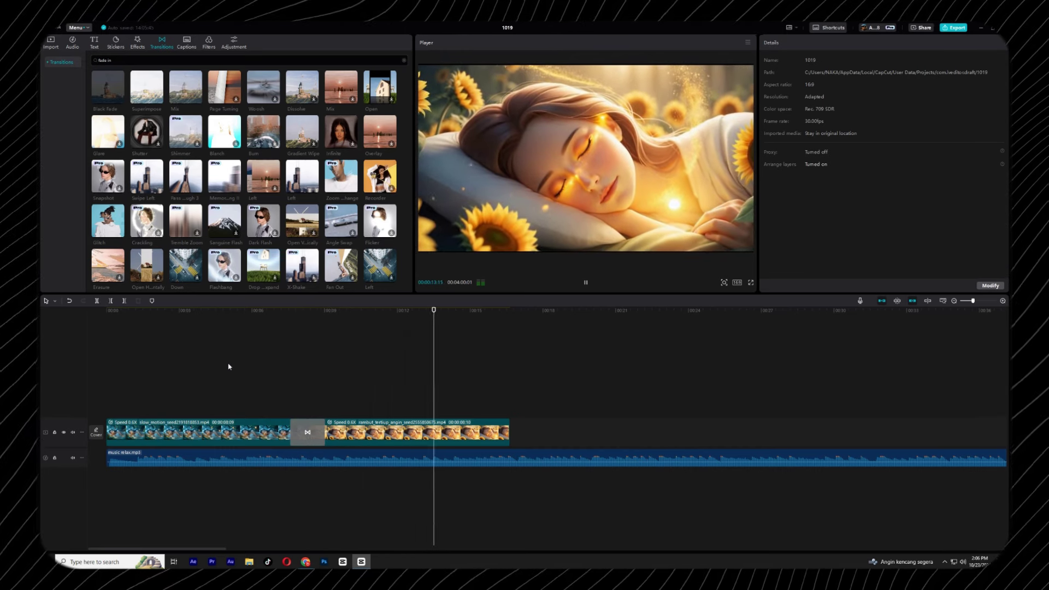
key("space")
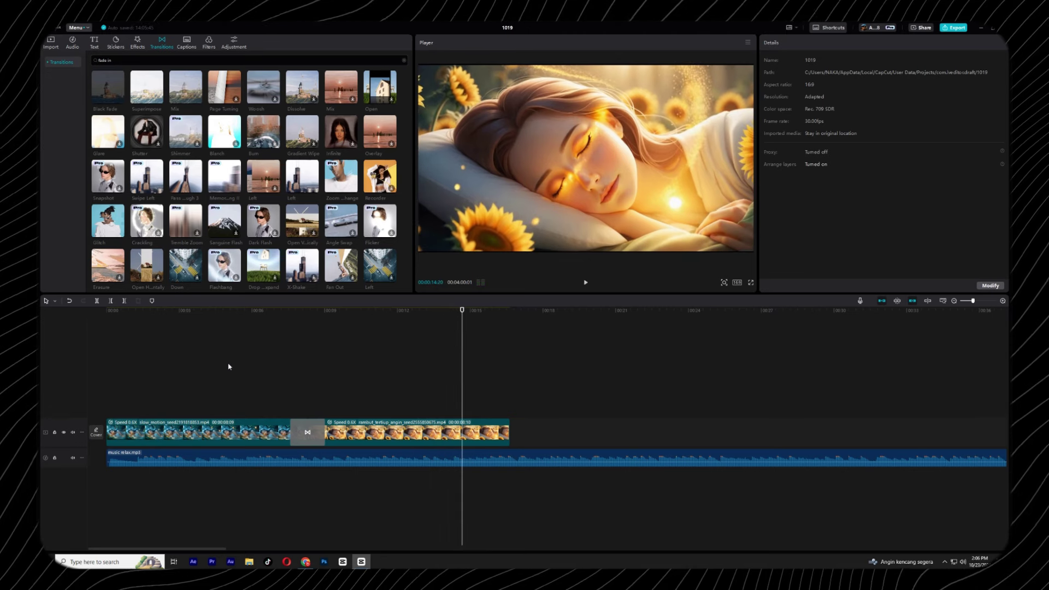
Step: Copy the moonlit and sunflower clips with their transition, paste them at the sequence's end and place the copies on the main track
left_click(358, 430)
right_click(390, 432)
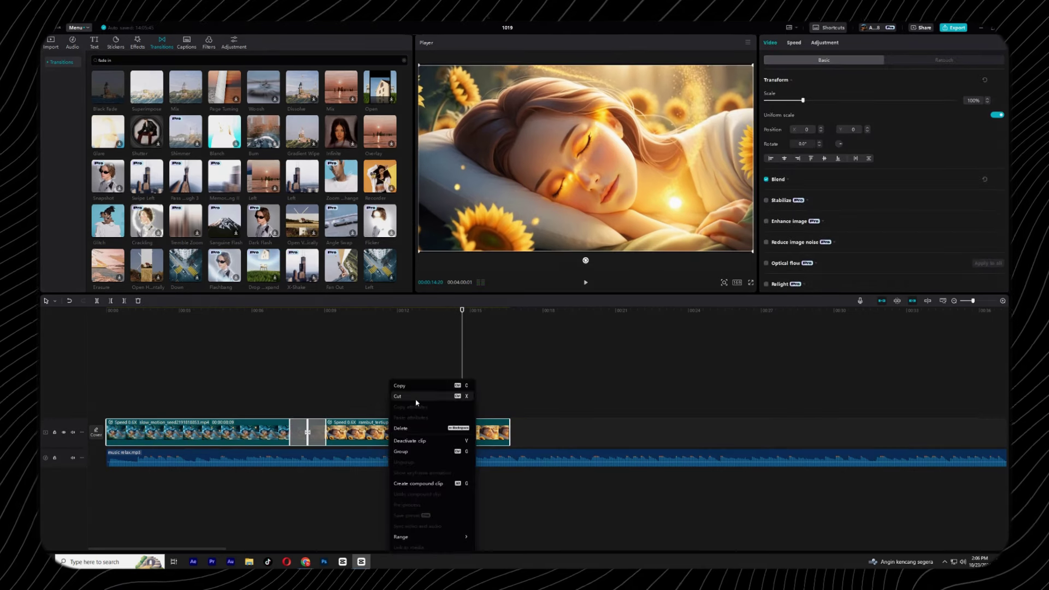
left_click_drag(462, 310, 510, 317)
key("ctrl+v")
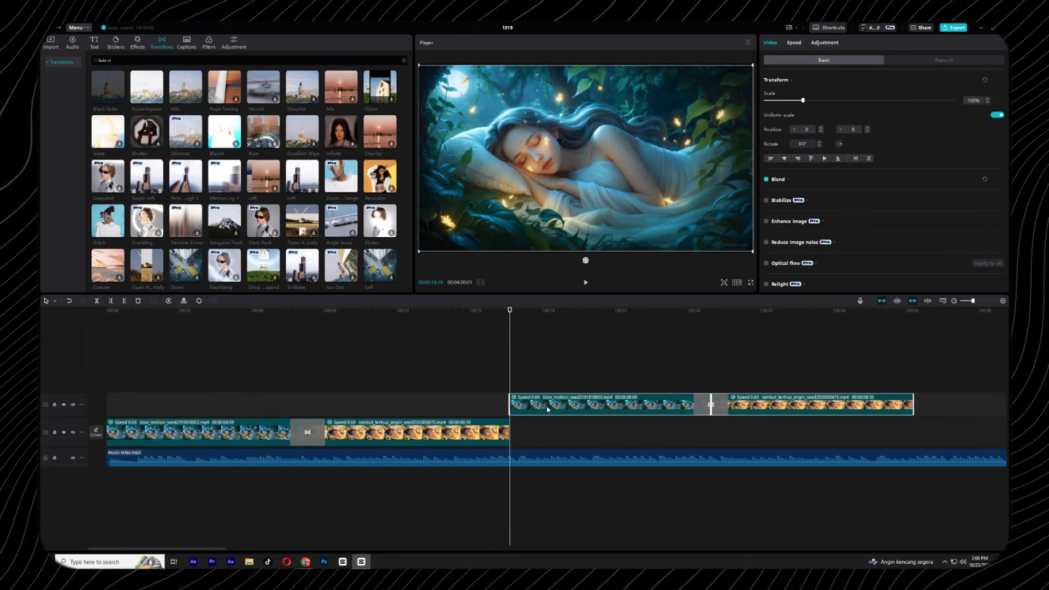
left_click_drag(972, 301, 991, 301)
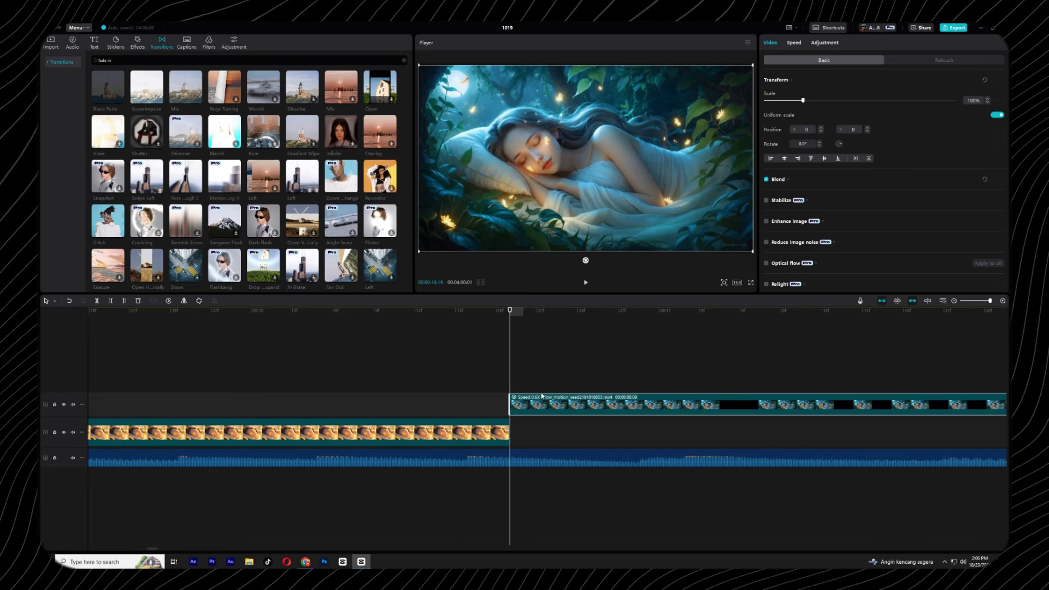
left_click_drag(542, 396, 544, 442)
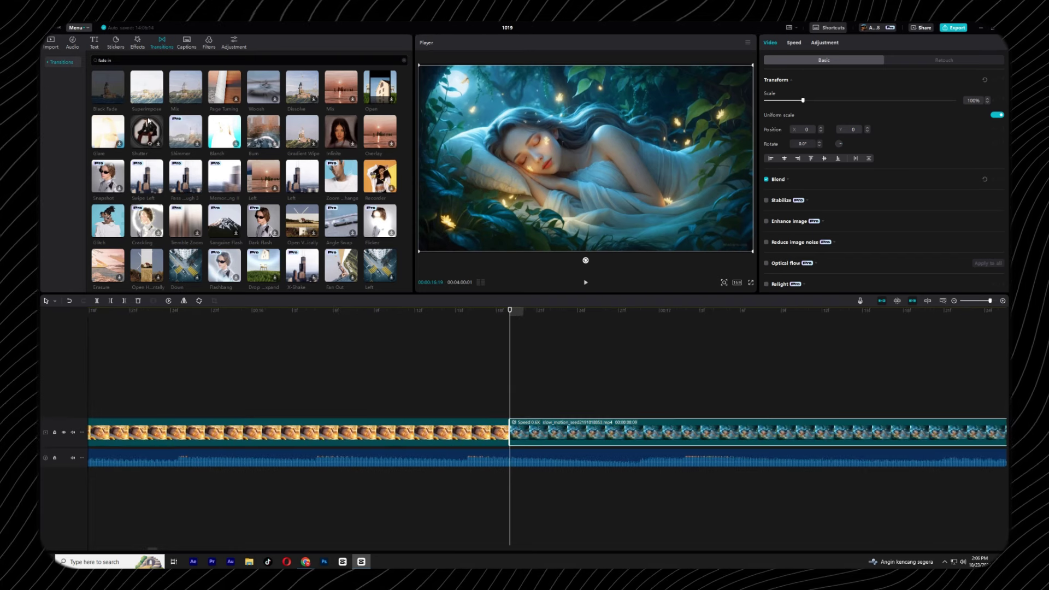
Step: Apply the Black Fade transition between the first clip pair and its copy and lengthen it to about 1.9 s
left_click_drag(107, 87, 509, 433)
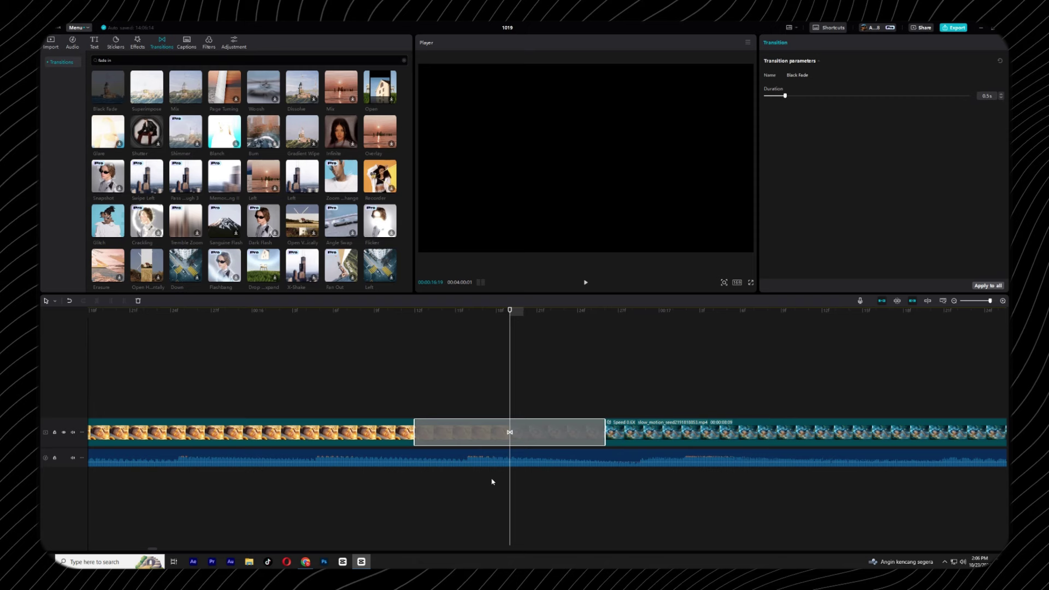
left_click(859, 96)
left_click(971, 301)
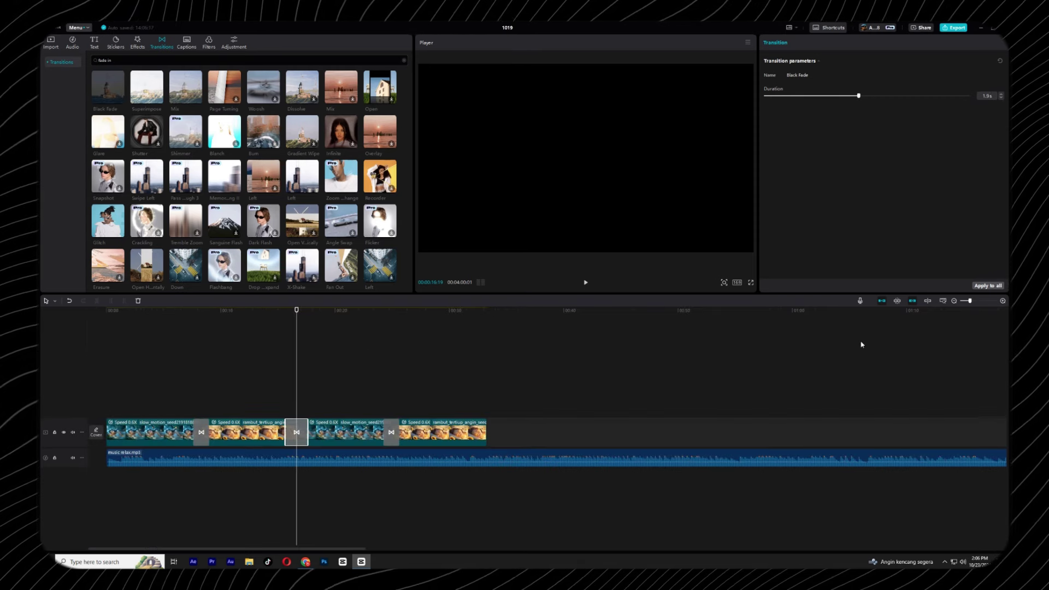
Step: Play the sequence from the new Black Fade onward to check the repeated clips, and compare the video's length with the music track
left_click(298, 319)
key("space")
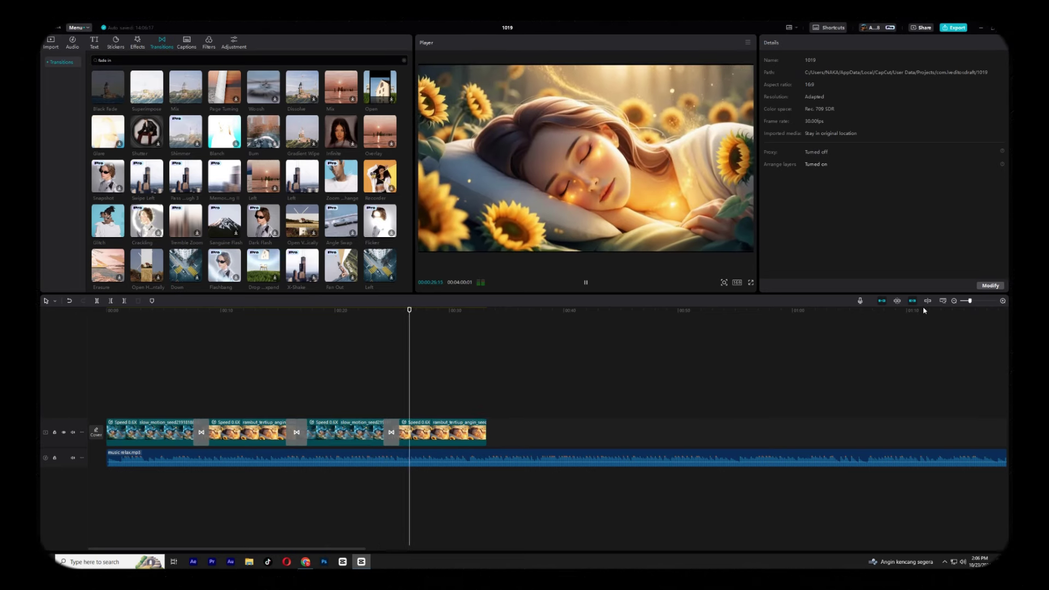
key("space")
left_click_drag(970, 301, 967, 302)
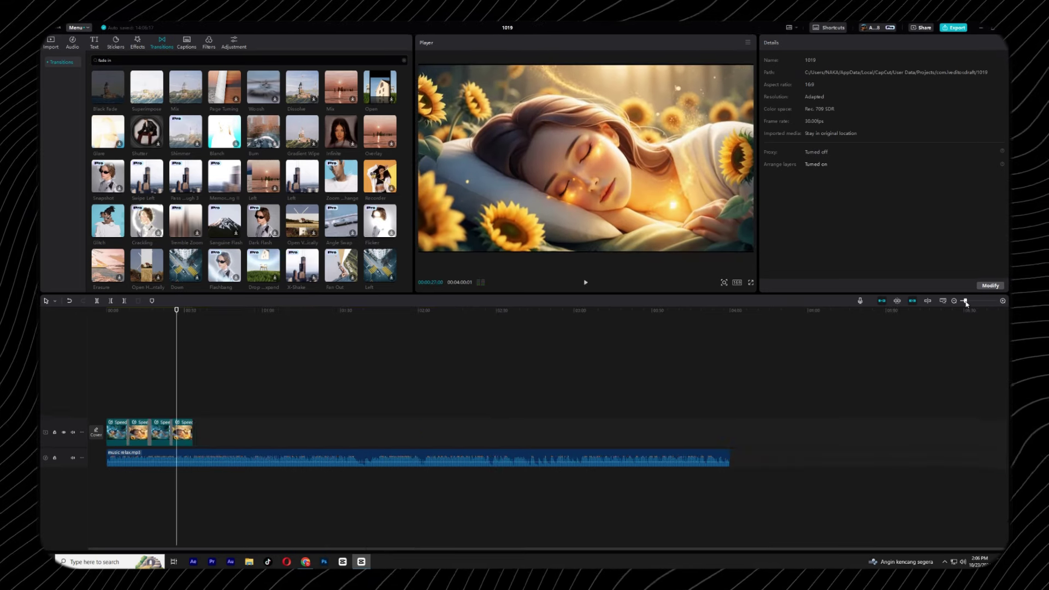
Step: Switch to the YouTube reference video in the browser and skim its later part to examine how its visuals repeat
left_click(307, 563)
left_click_drag(427, 424, 481, 425)
left_click(534, 424)
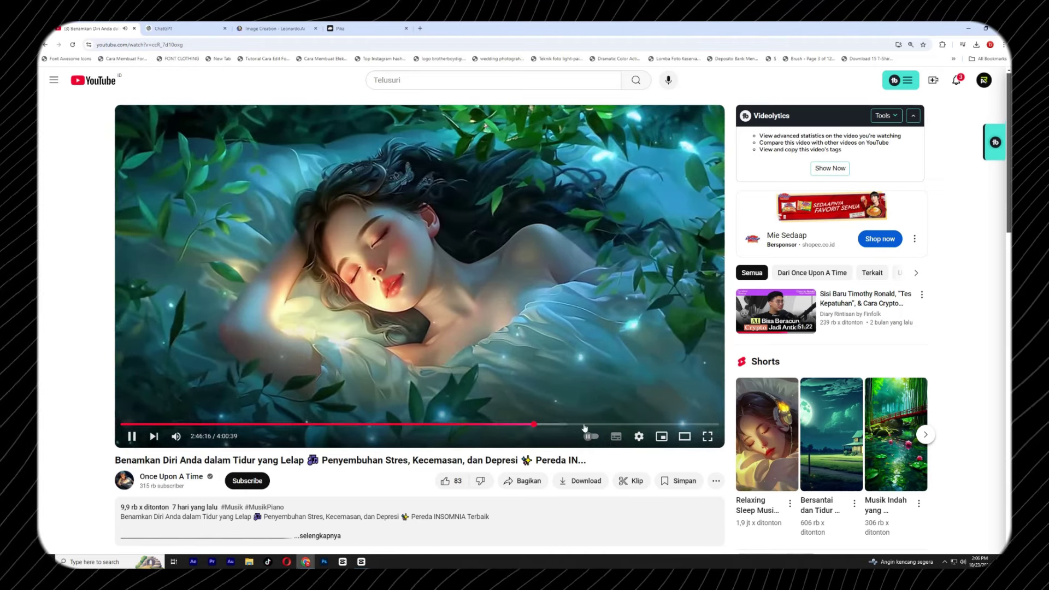
left_click(424, 247)
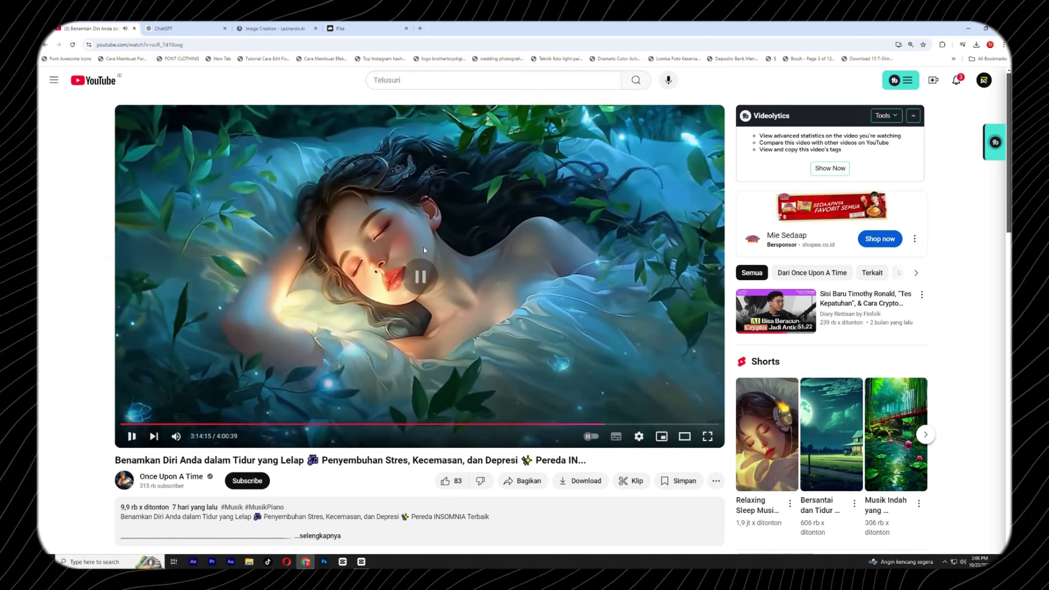
left_click(427, 250)
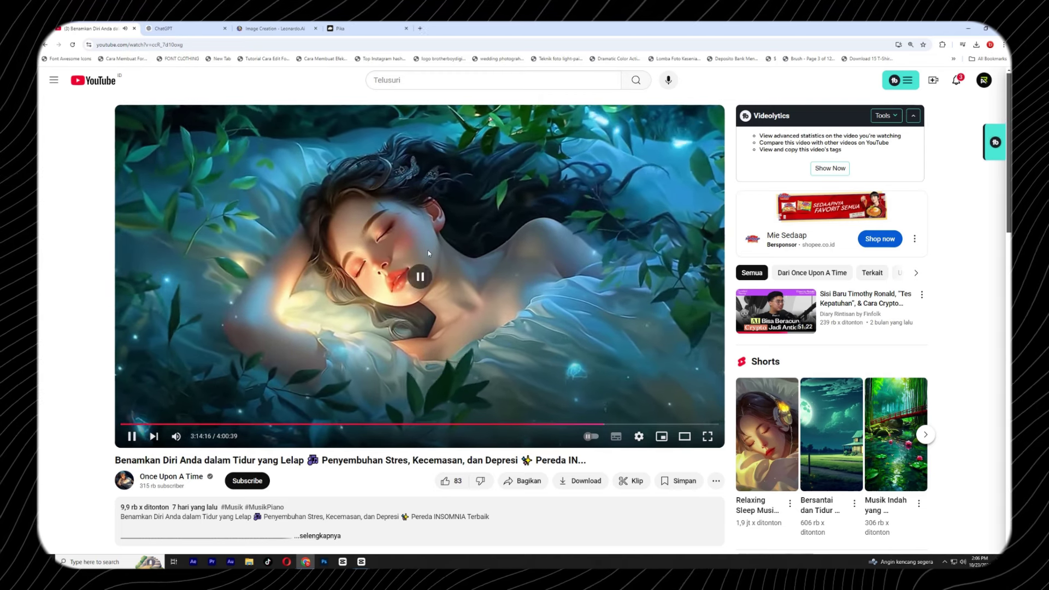
left_click(392, 242)
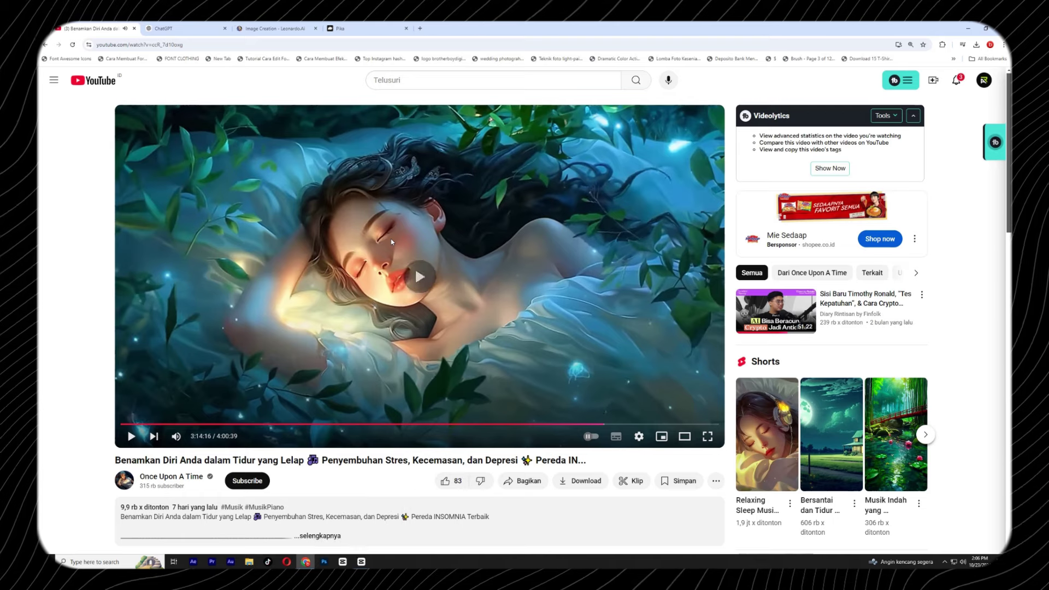
left_click(349, 234)
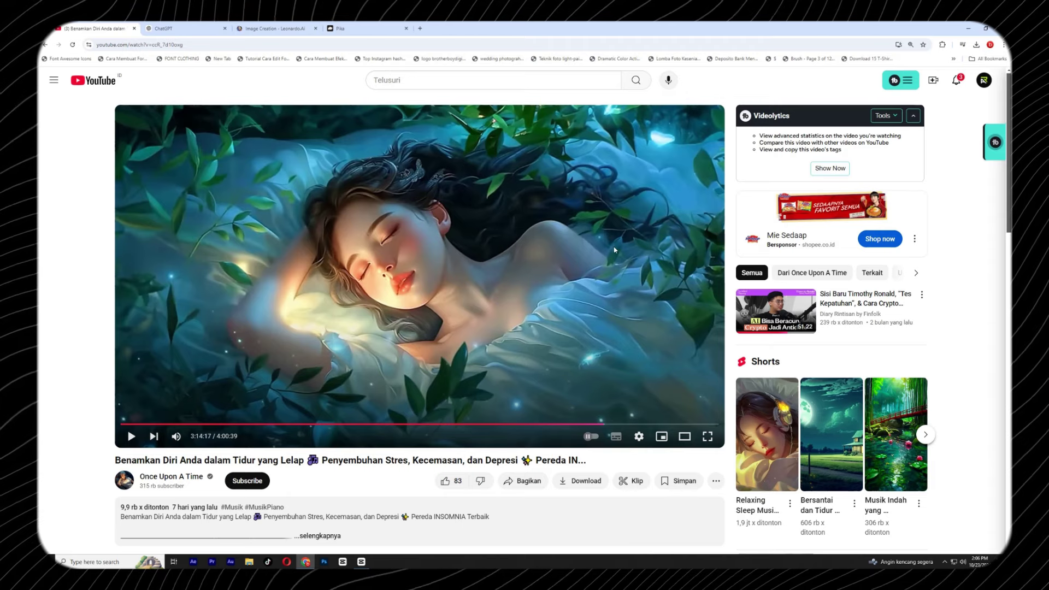
Step: Return to CapCut and preview the opening seconds of the sequence from the beginning
left_click(362, 562)
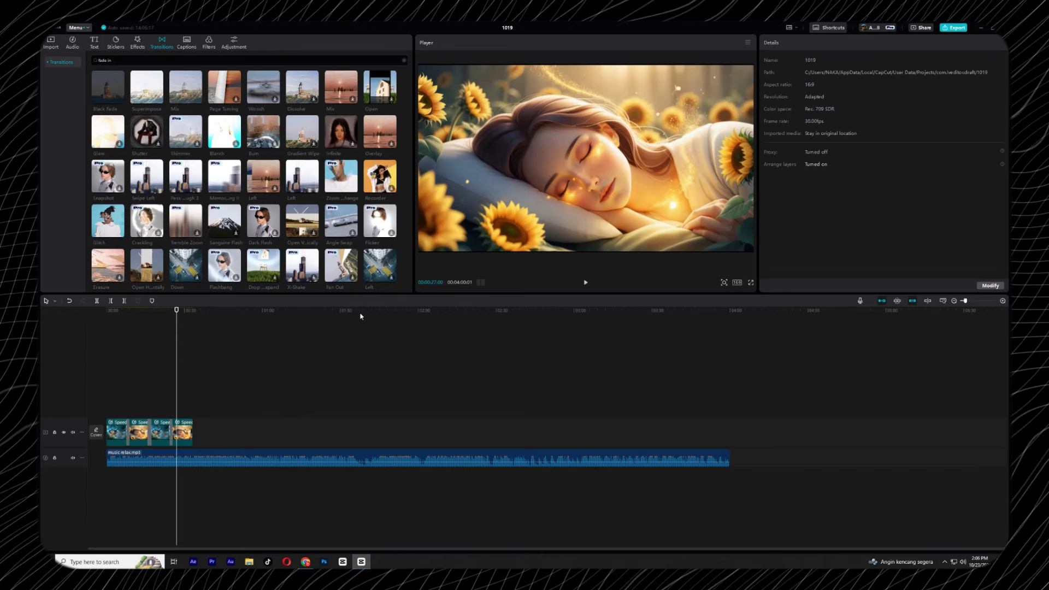
key("Home")
key("space")
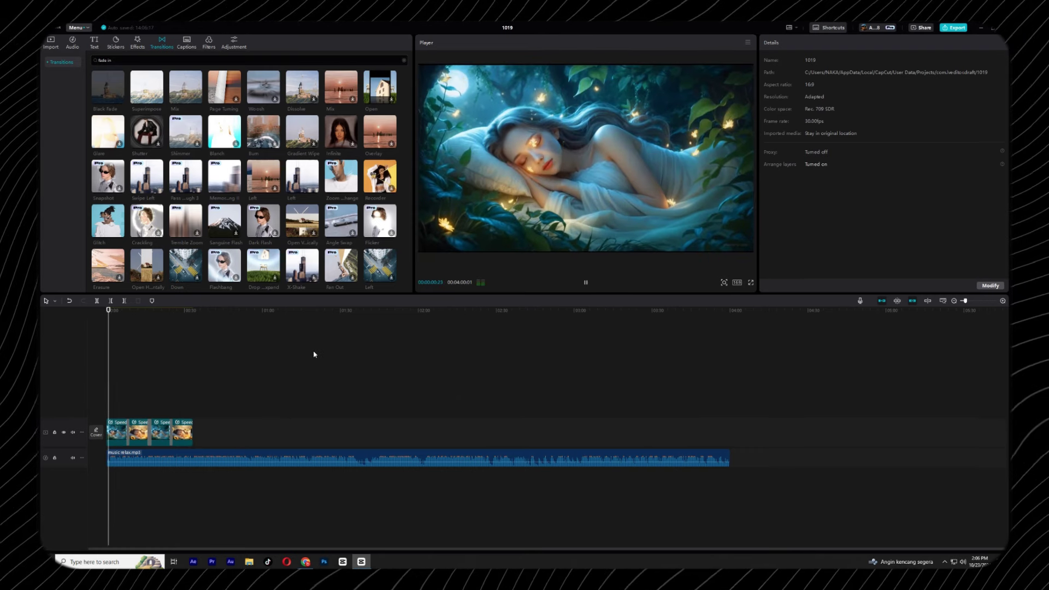
key("space")
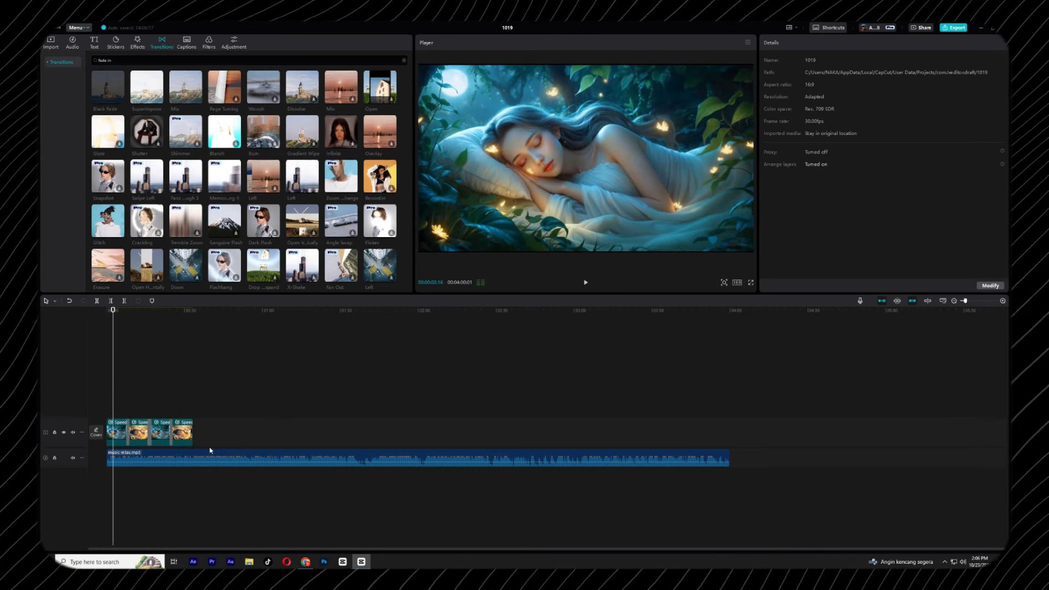
Step: Paste the copied clip pair at the end of the four-clip sequence, on the track above it
left_click(192, 434)
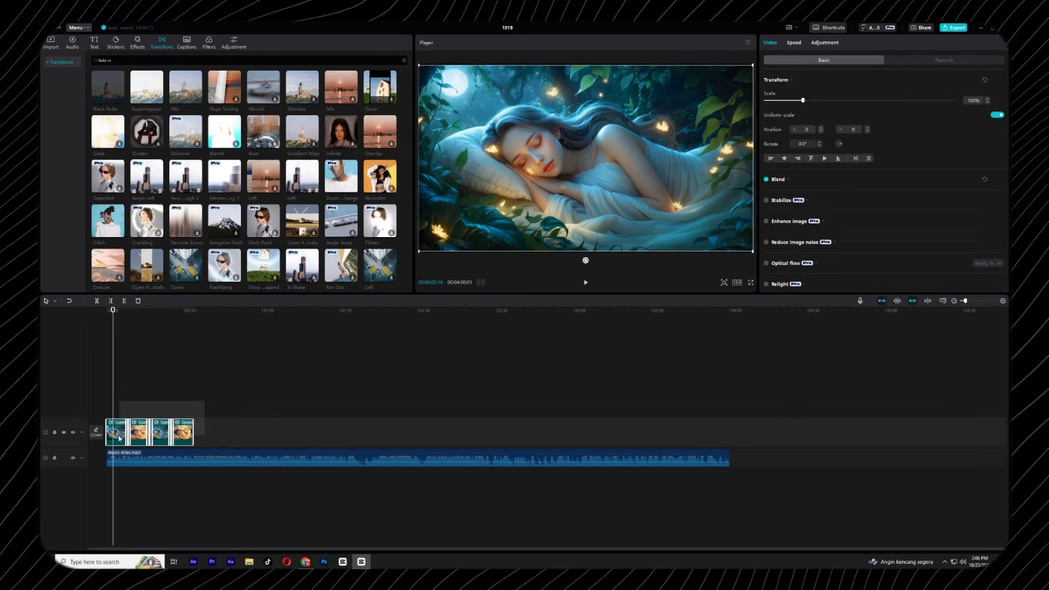
left_click(195, 310)
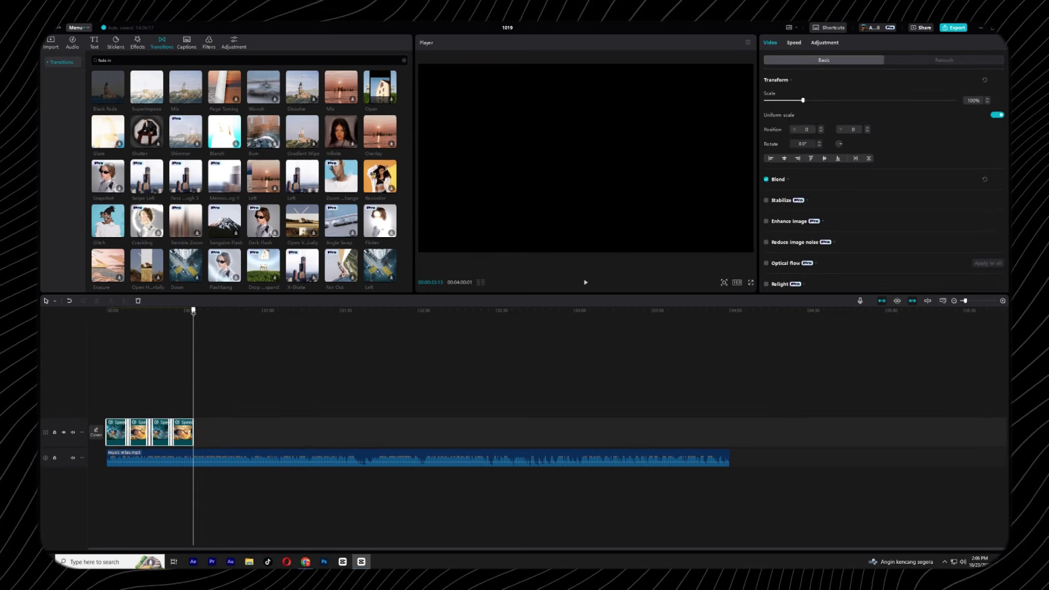
key("ctrl+v")
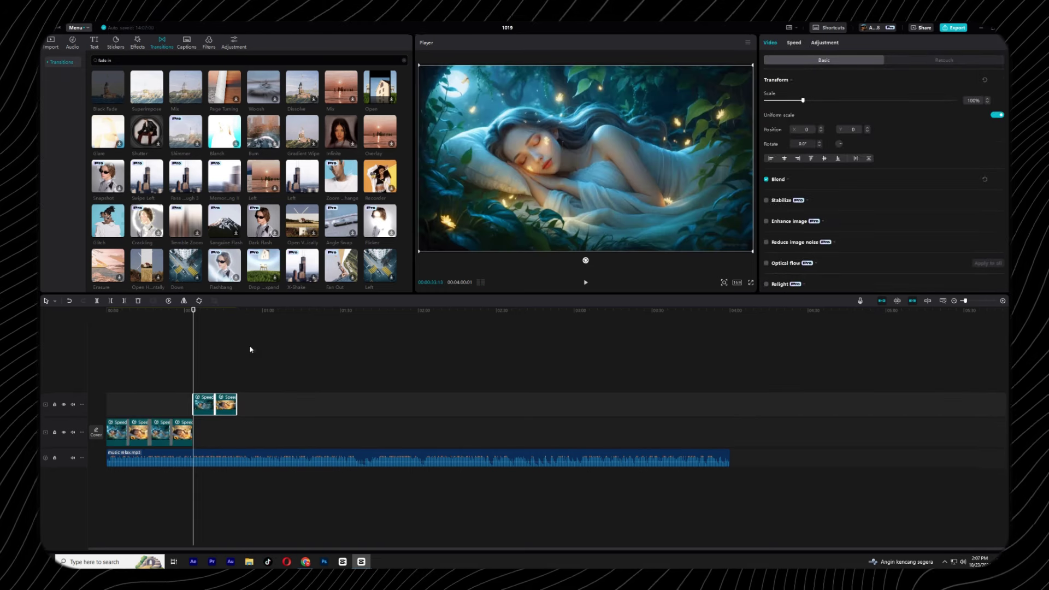
left_click(263, 389)
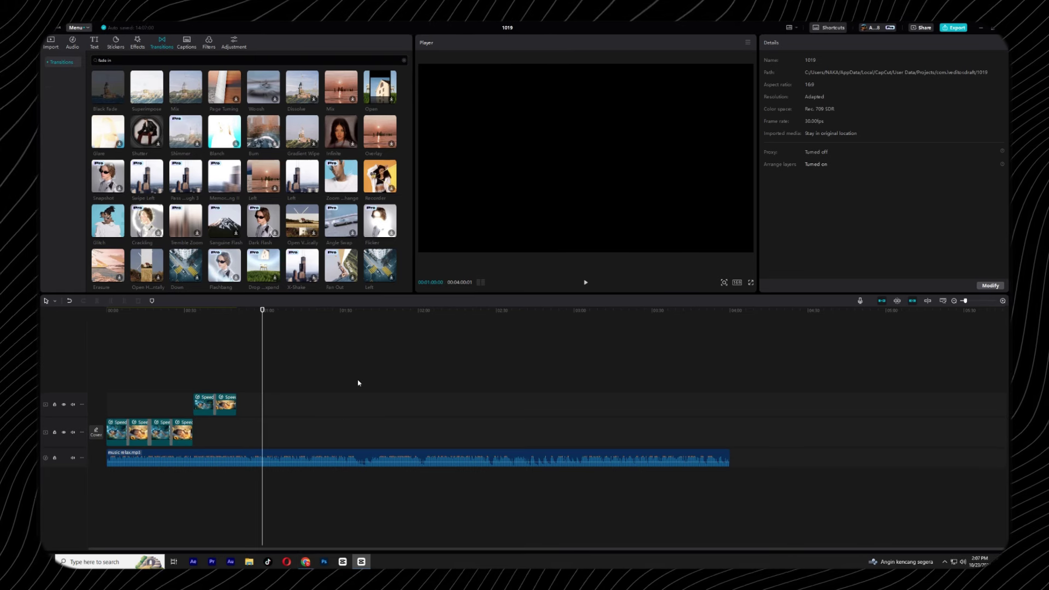
Step: Replay the opening moonlit clip from the start to examine its slowed motion
key("Home")
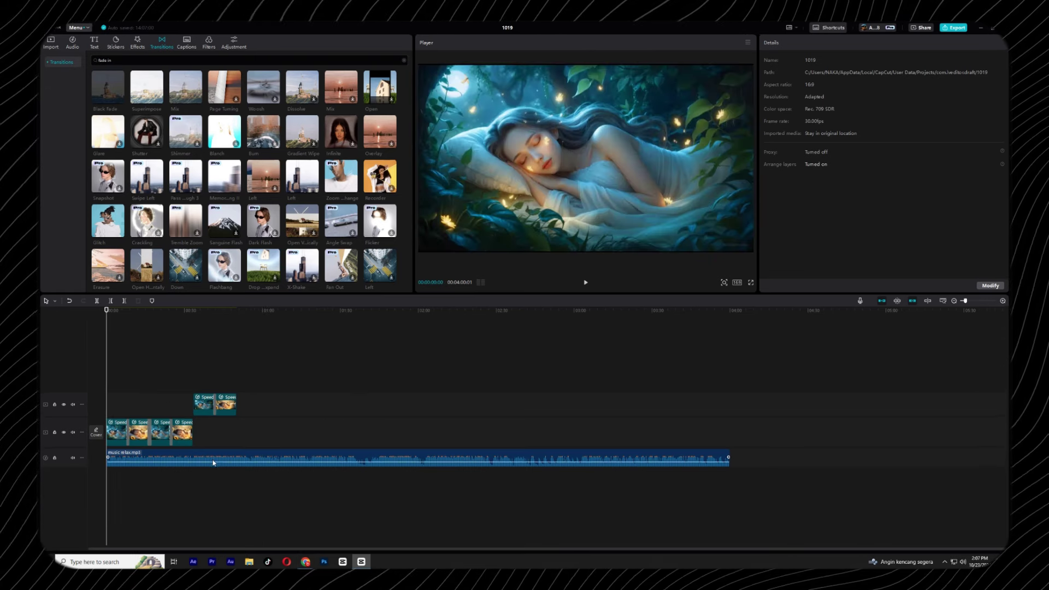
key("space")
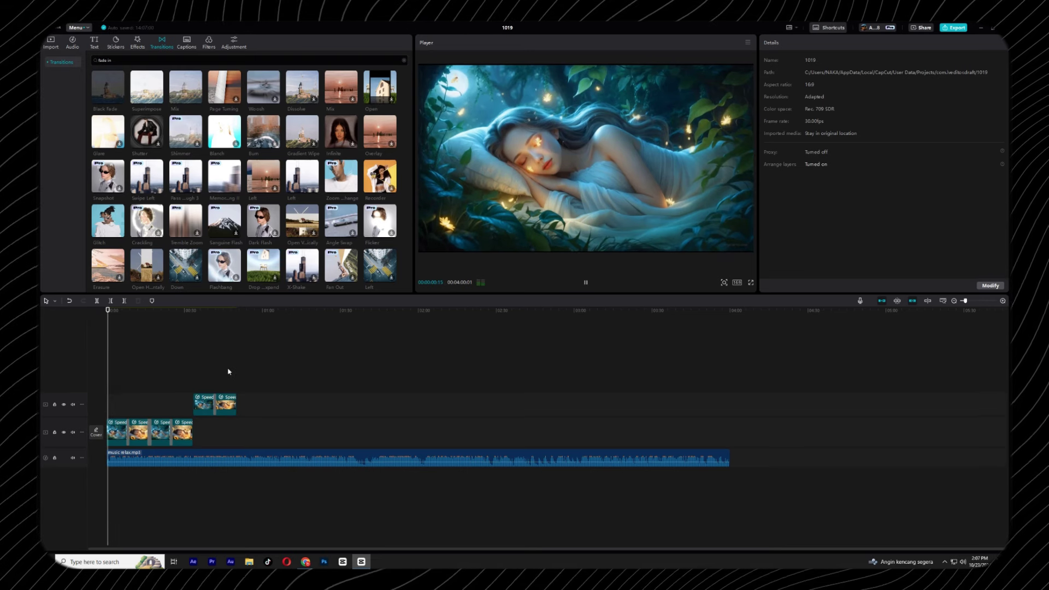
key("space")
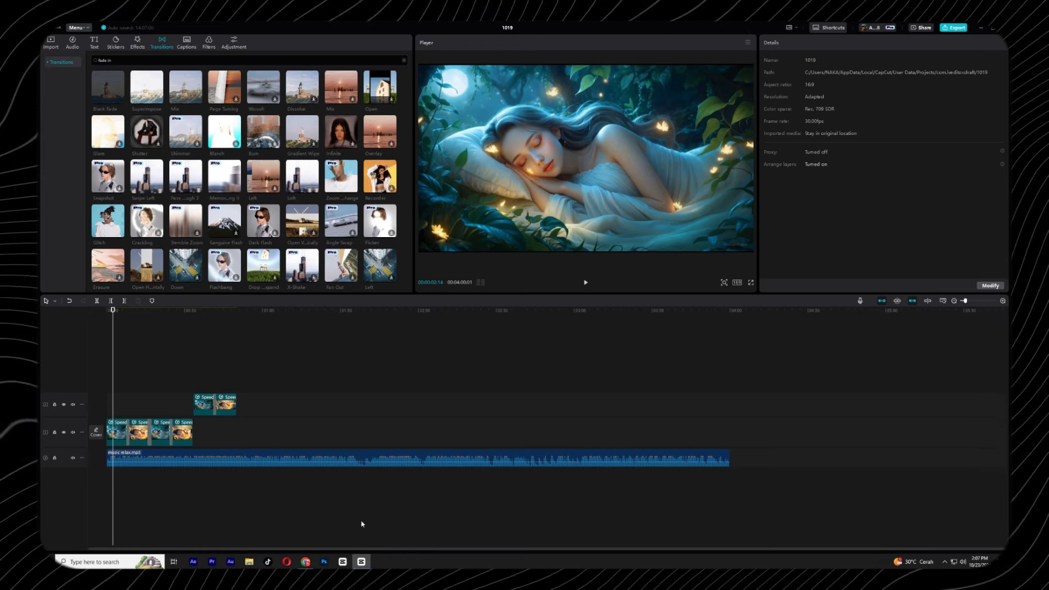
Step: Switch to the Pika library in the browser, open the first moonlit slow motion clip and magnify the page to 250% to inspect it
left_click(307, 563)
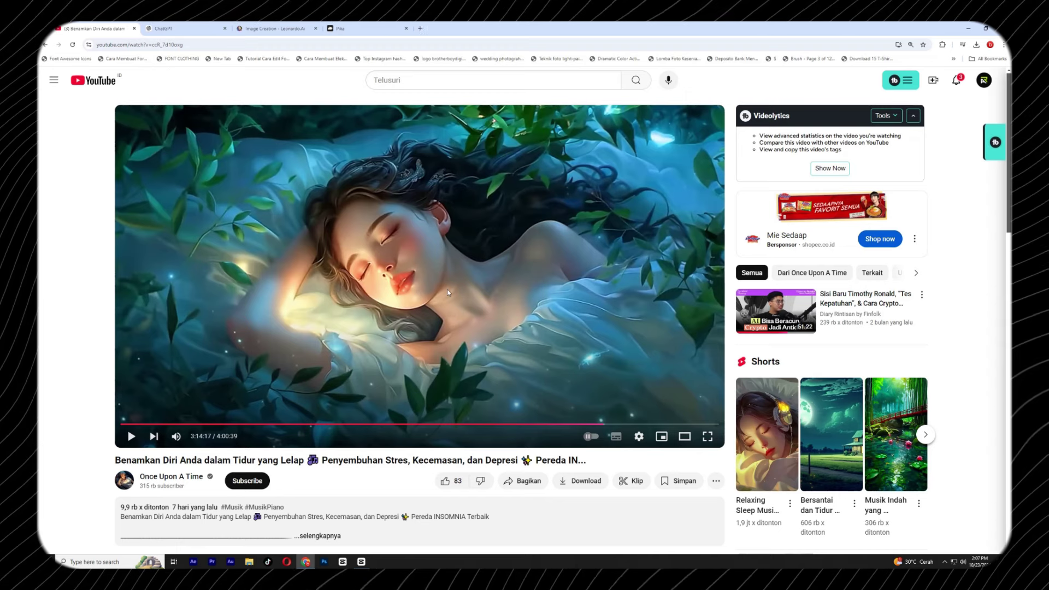
left_click(339, 28)
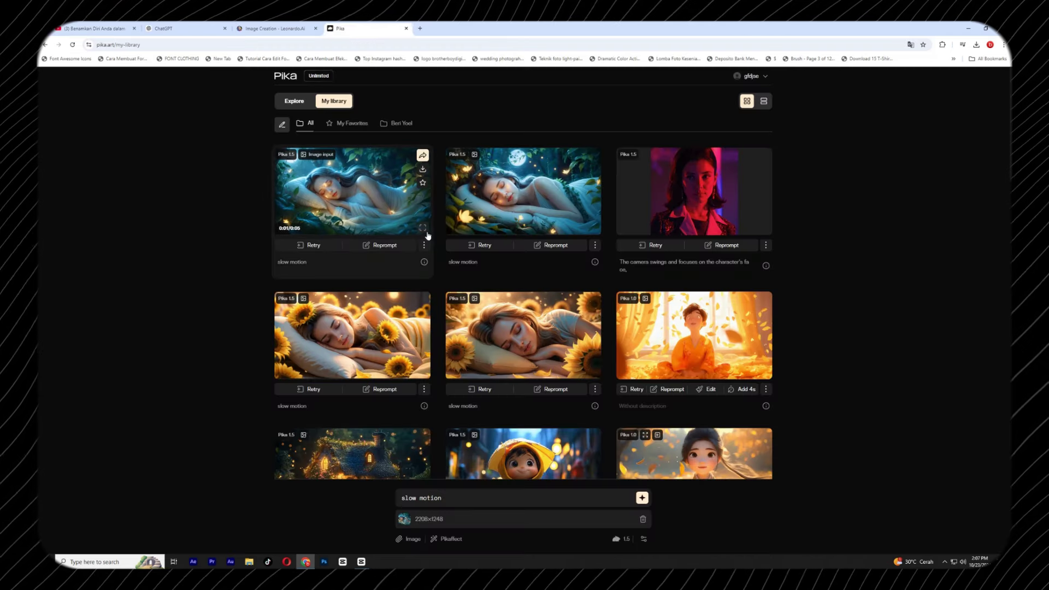
left_click(507, 234)
key("ctrl+plus")
key("ctrl+plus")
key("ctrl+plus")
key("ctrl+plus")
key("ctrl+plus")
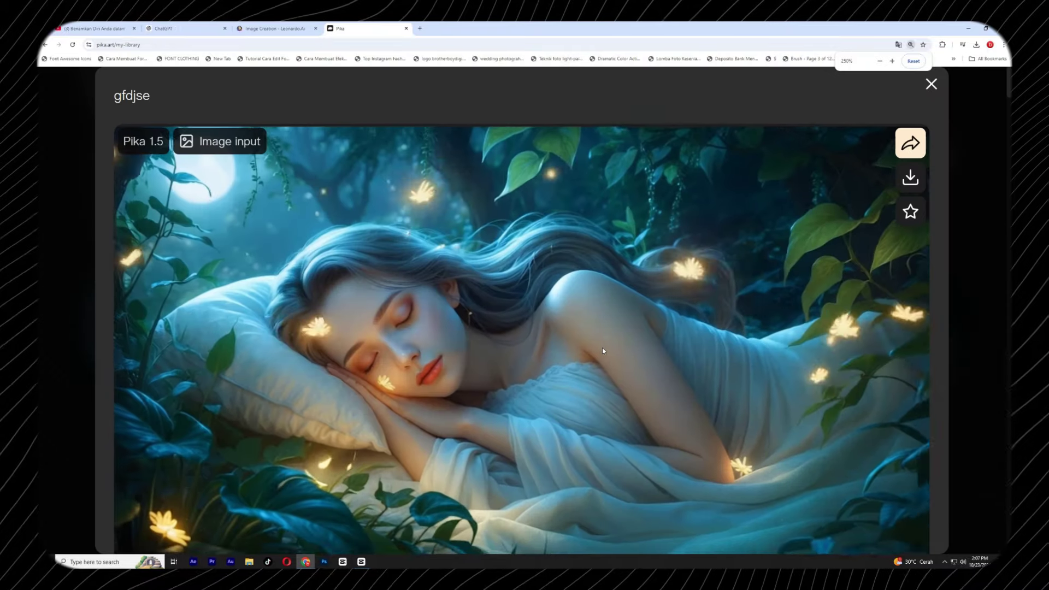
Step: Close the enlarged moonlit clip, reset the page zoom, and reopen the clip briefly to review it at normal size
key("ctrl+minus")
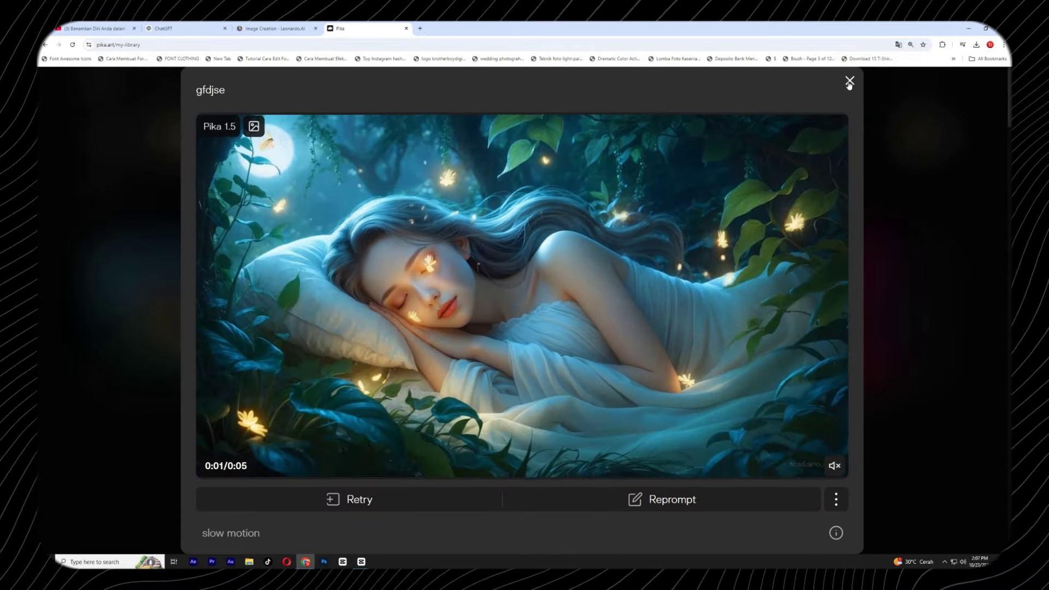
left_click(849, 82)
key("ctrl+minus")
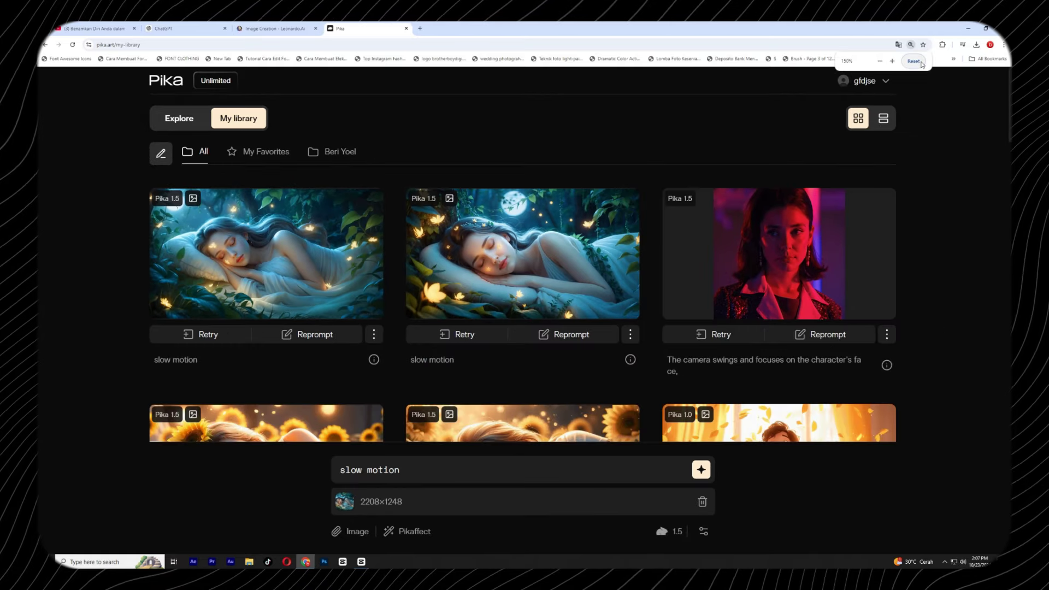
left_click(921, 62)
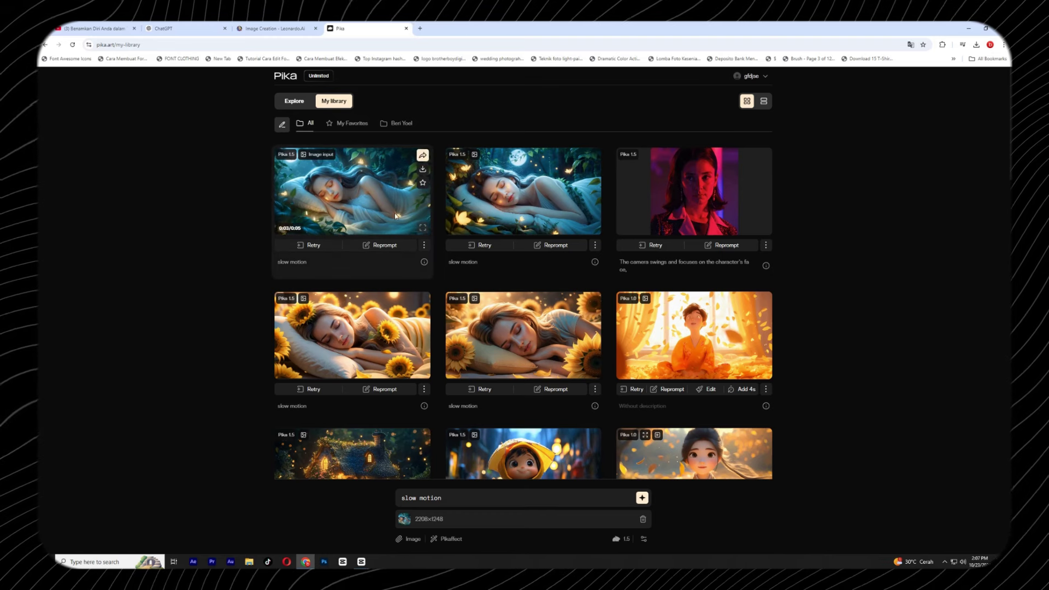
left_click(421, 231)
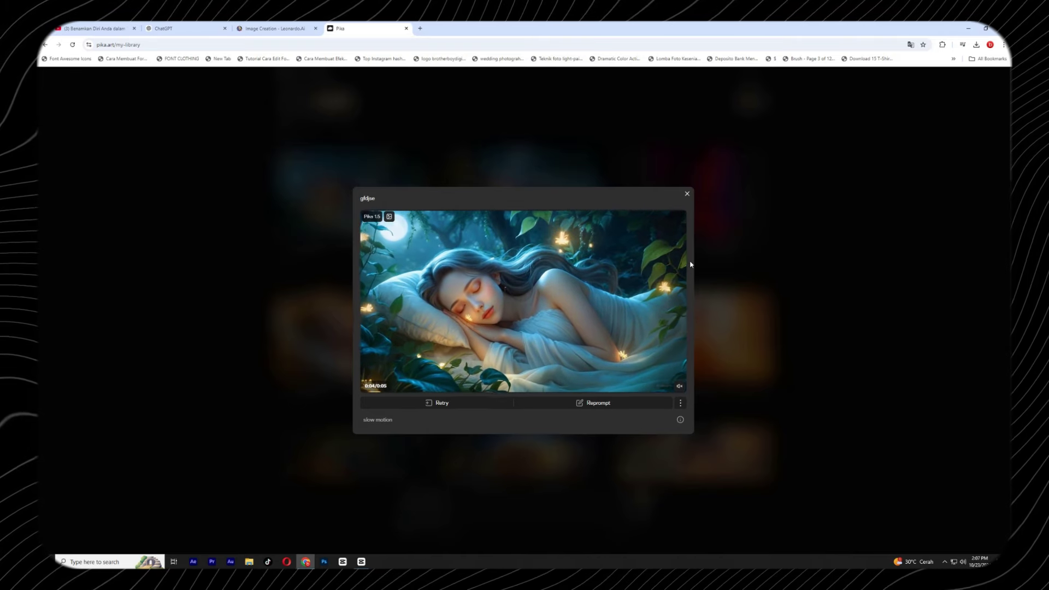
left_click(687, 196)
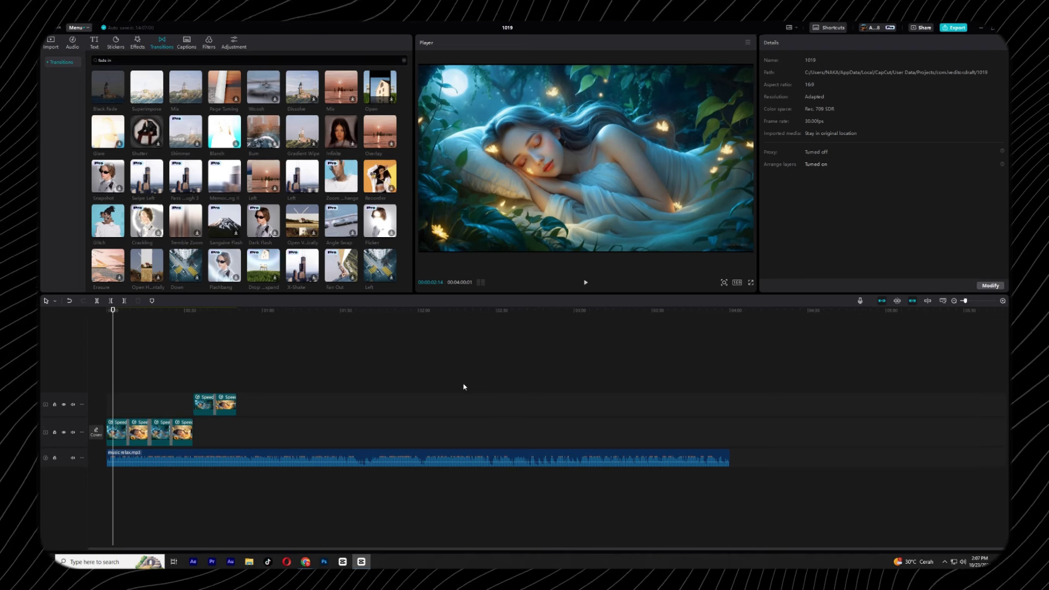
Step: Back in CapCut, check the end of the pasted clips on the timeline and scrub back through the second moonlit clip
left_click(239, 318)
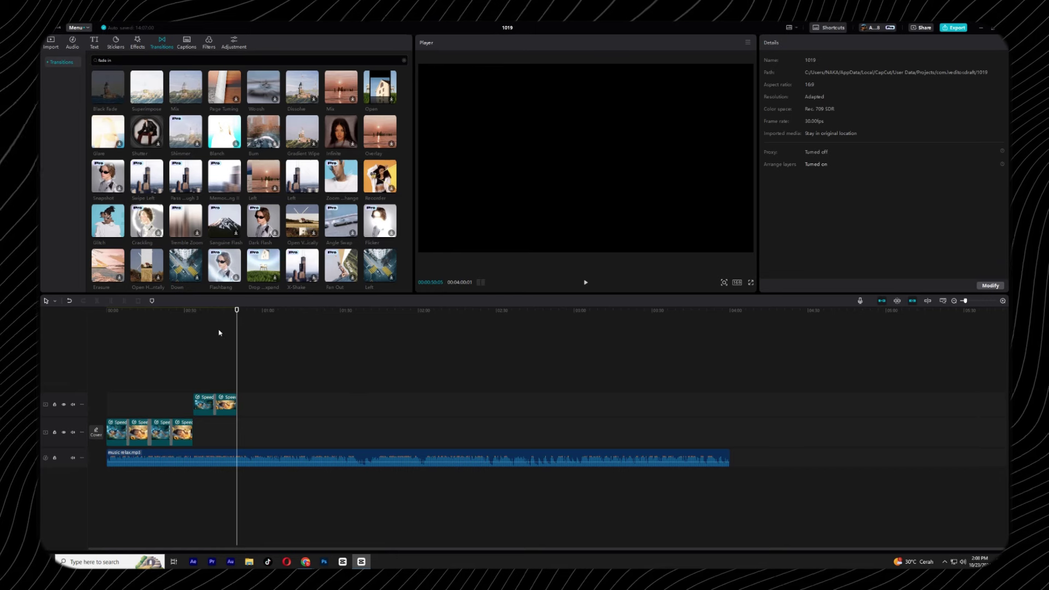
left_click_drag(219, 333, 160, 308)
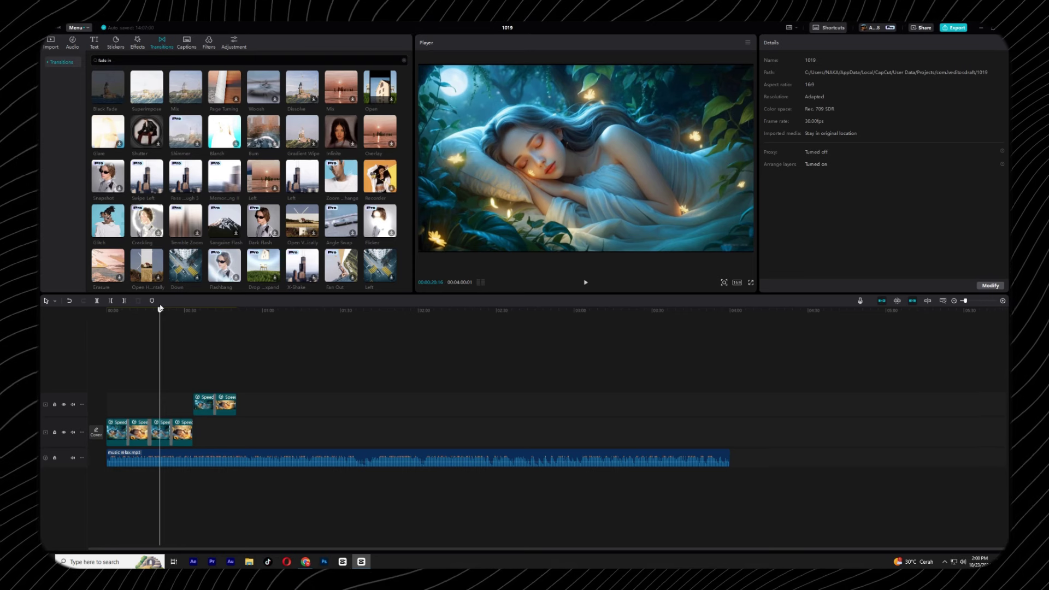
left_click_drag(161, 308, 161, 308)
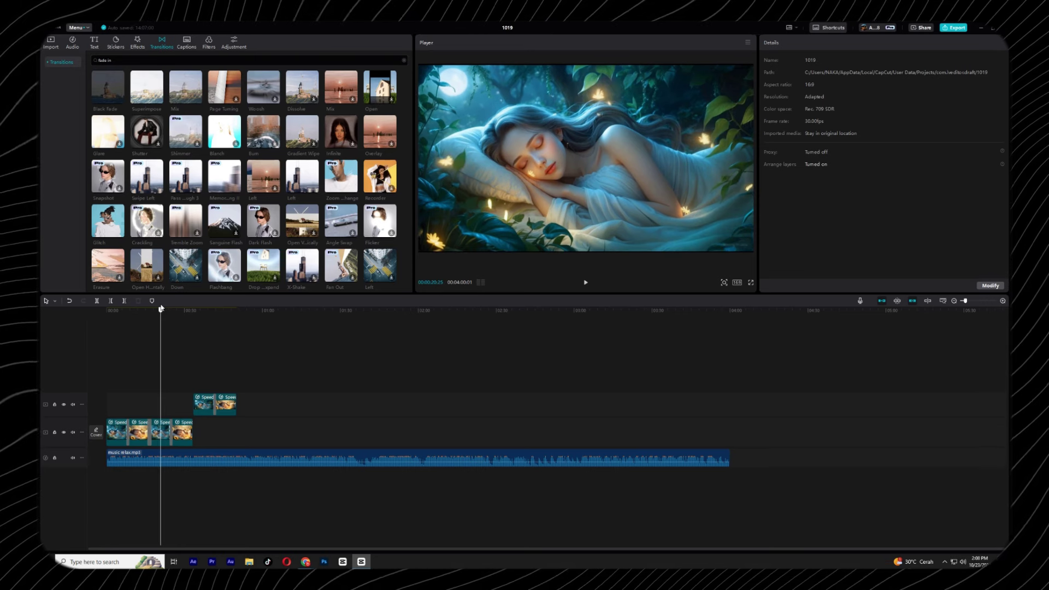